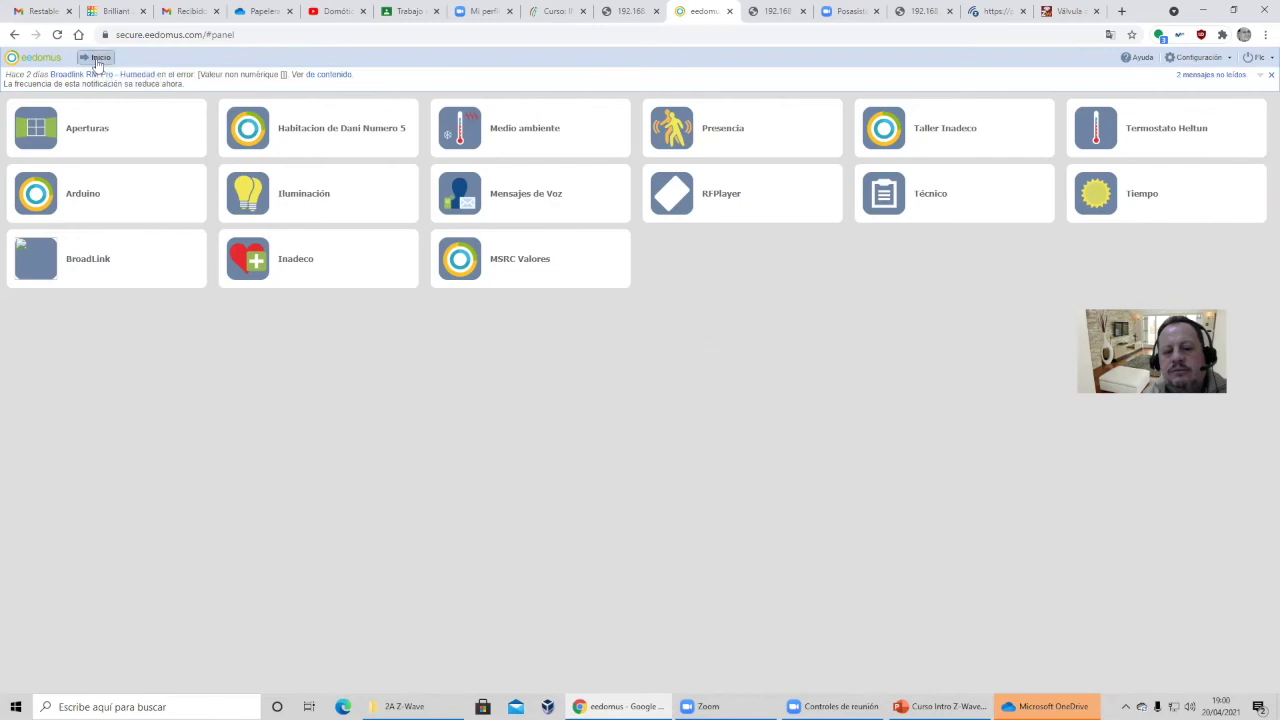
- Run a Z-Wave exclusion from the system configuration to reset the wireless peripheral
left_click(1197, 57)
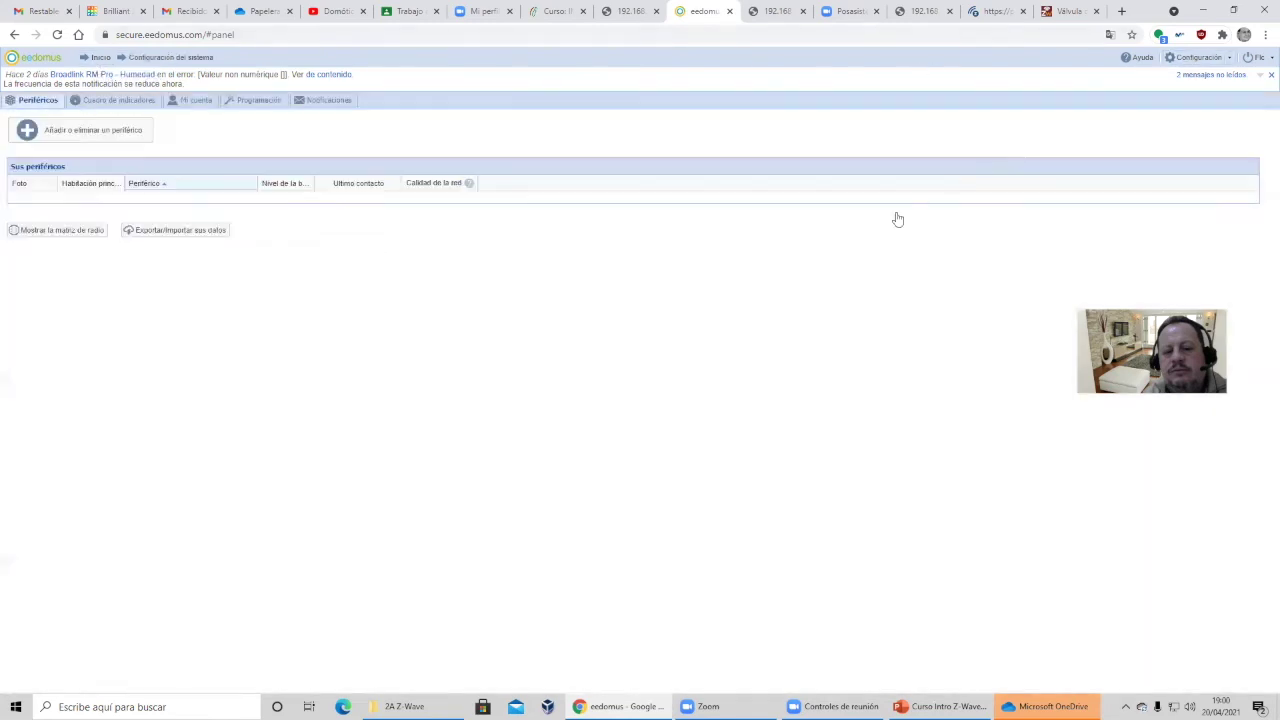
left_click(95, 130)
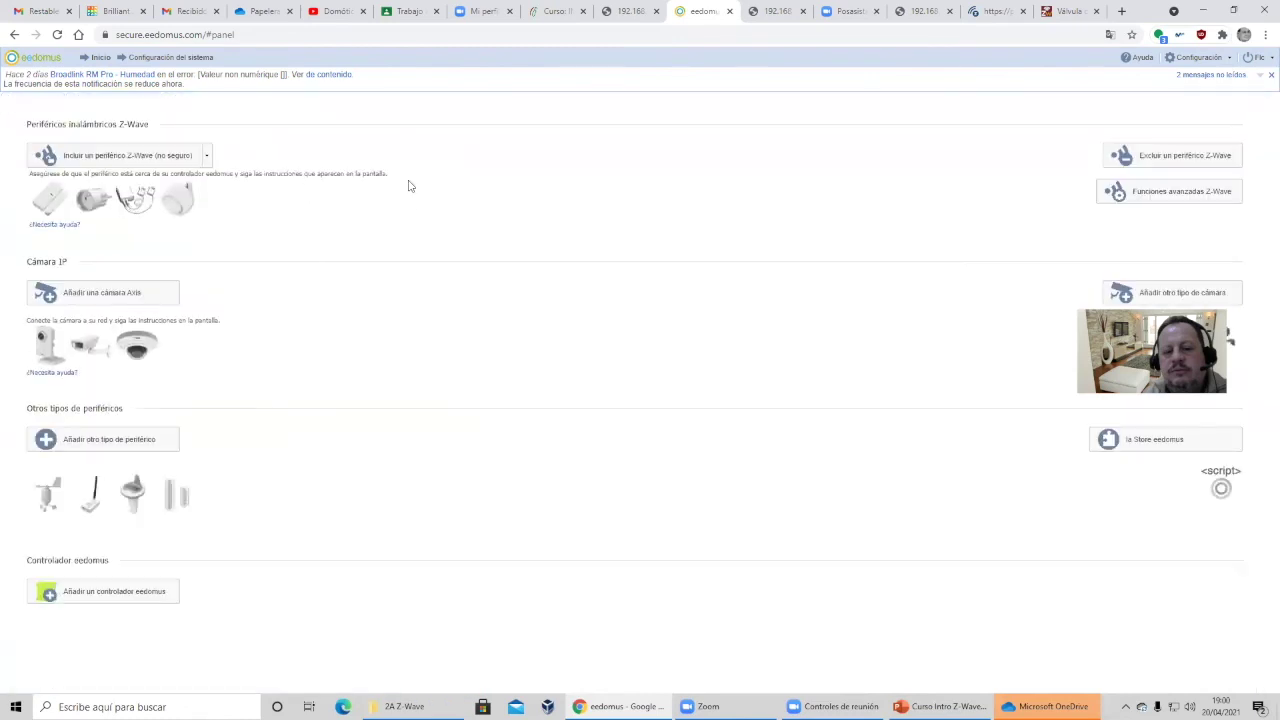
left_click(1175, 155)
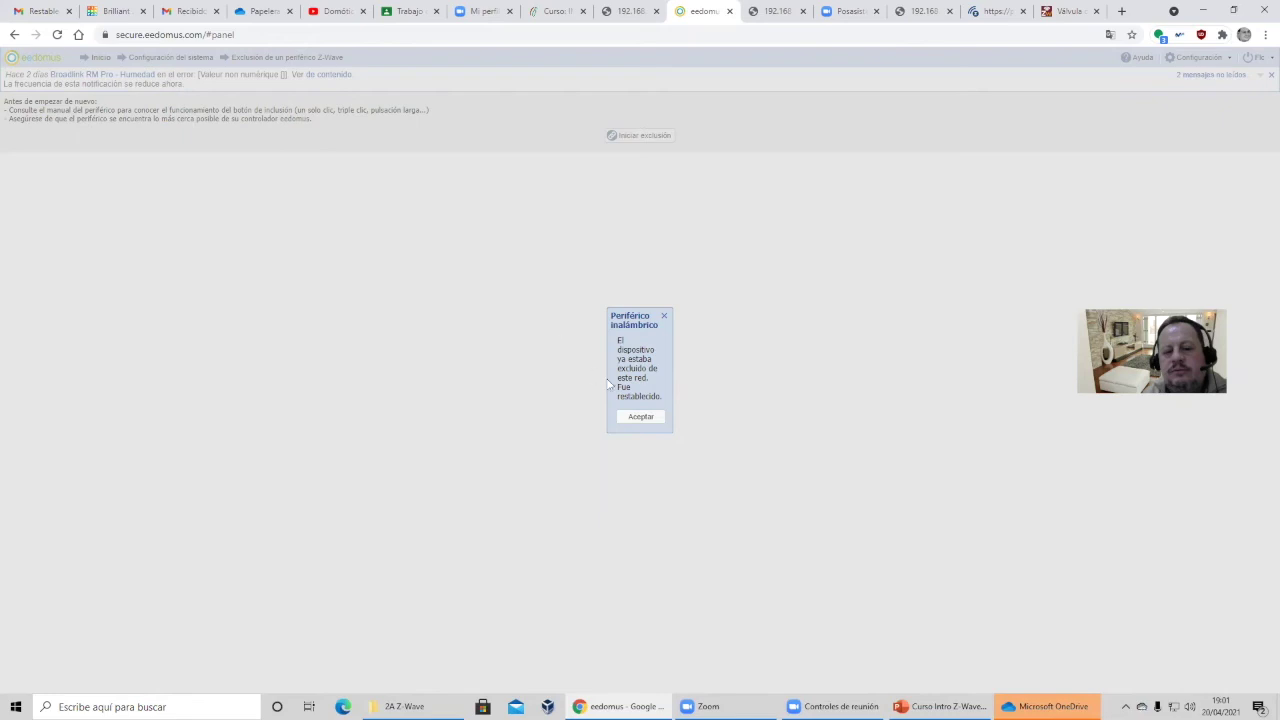
left_click(632, 418)
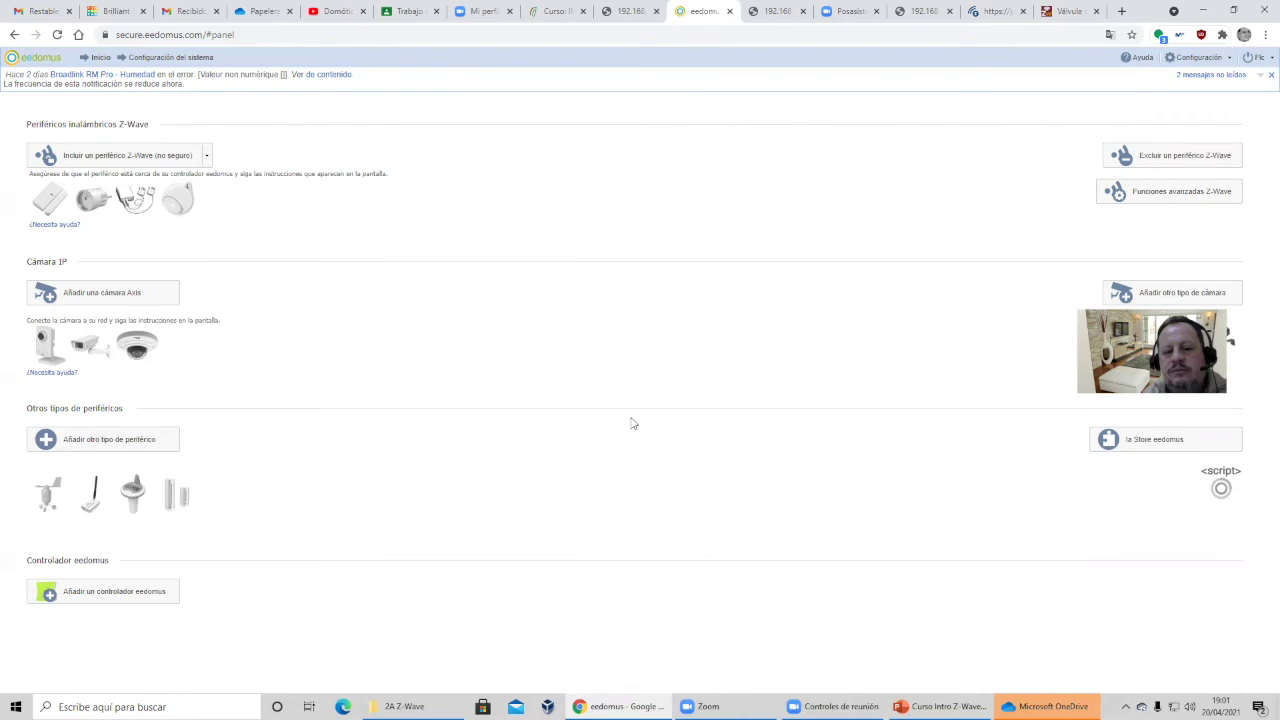
- Include the peripheral in the Z-Wave network in non-secure mode, as type Actuador (Enchufe dimmer) with the On/Off state range
left_click(97, 57)
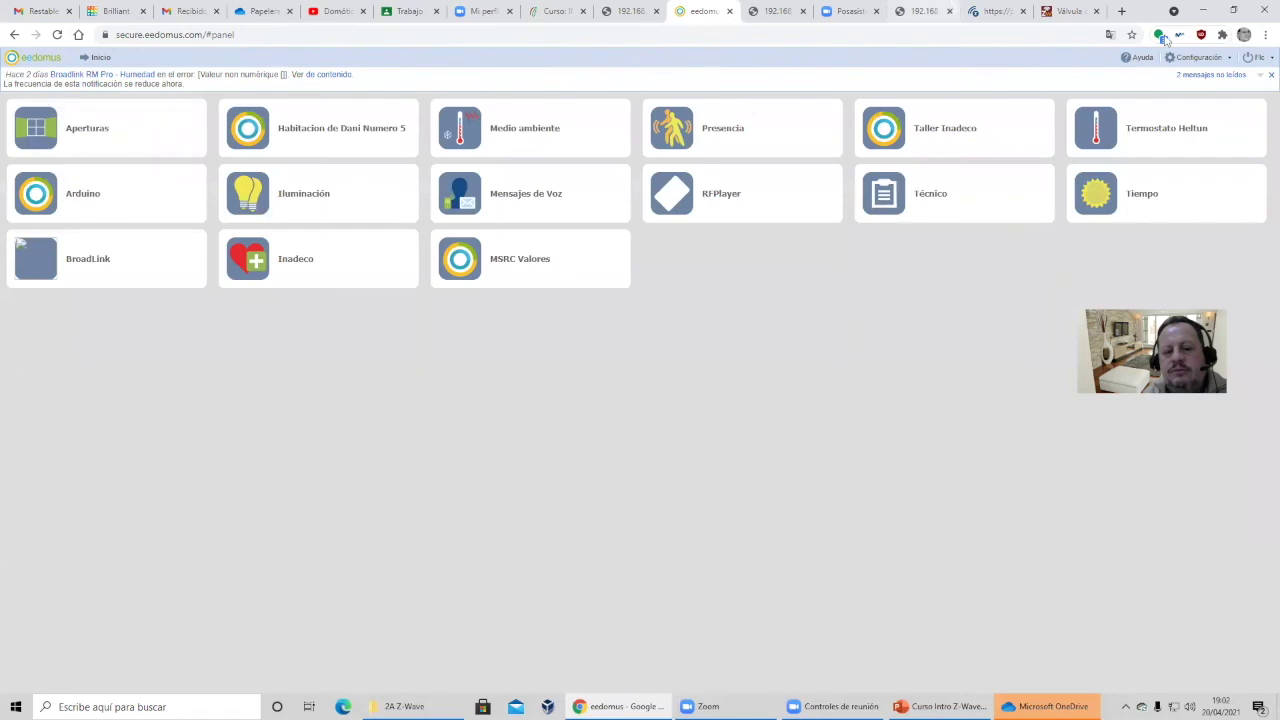
left_click(1195, 57)
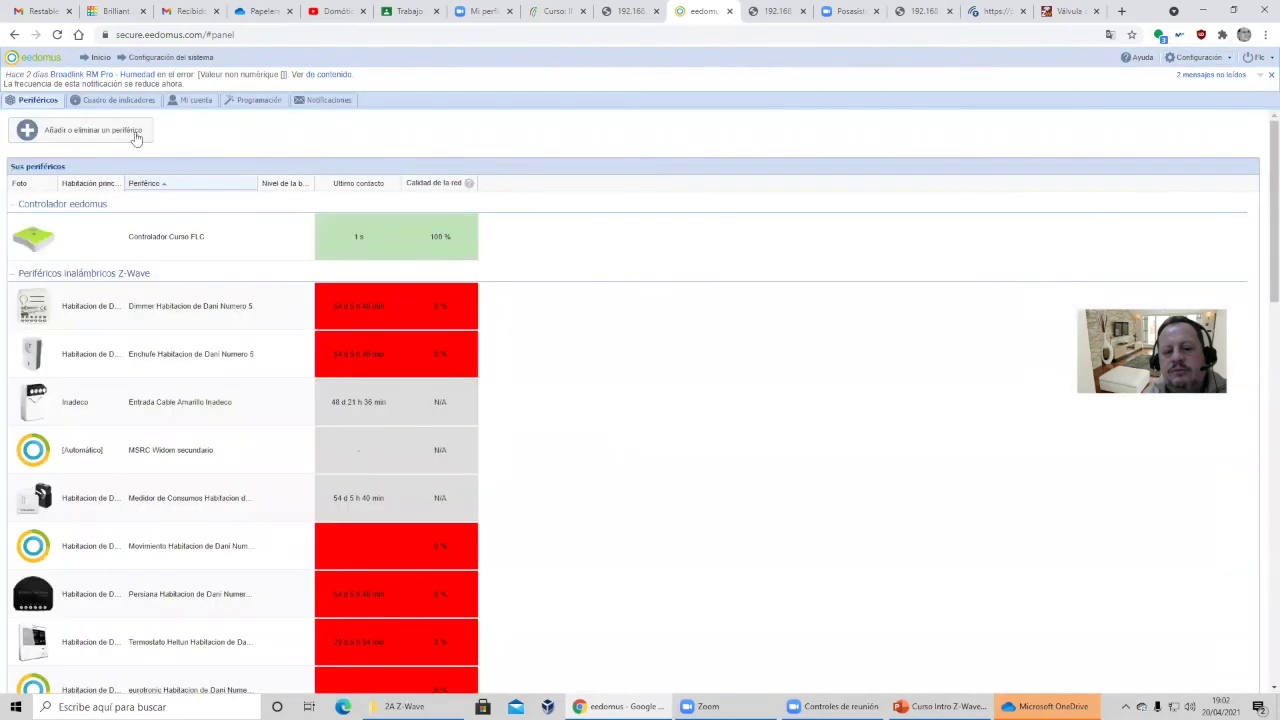
left_click(136, 136)
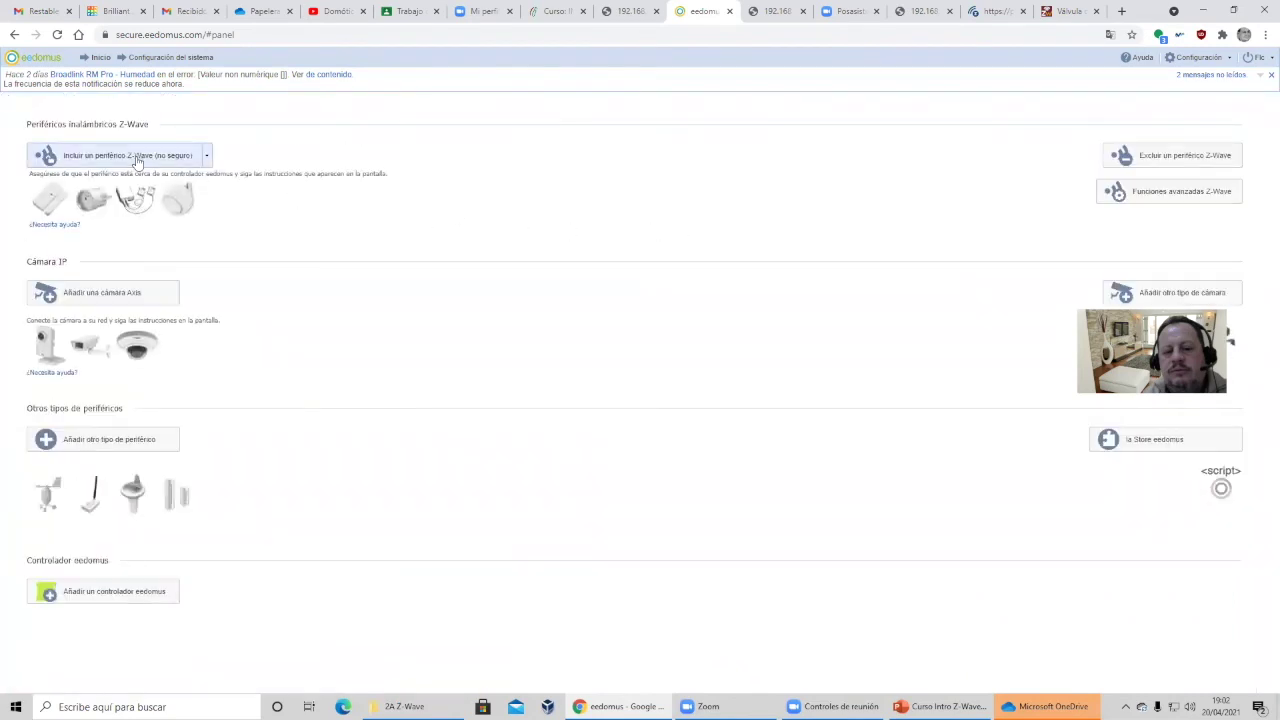
left_click(206, 156)
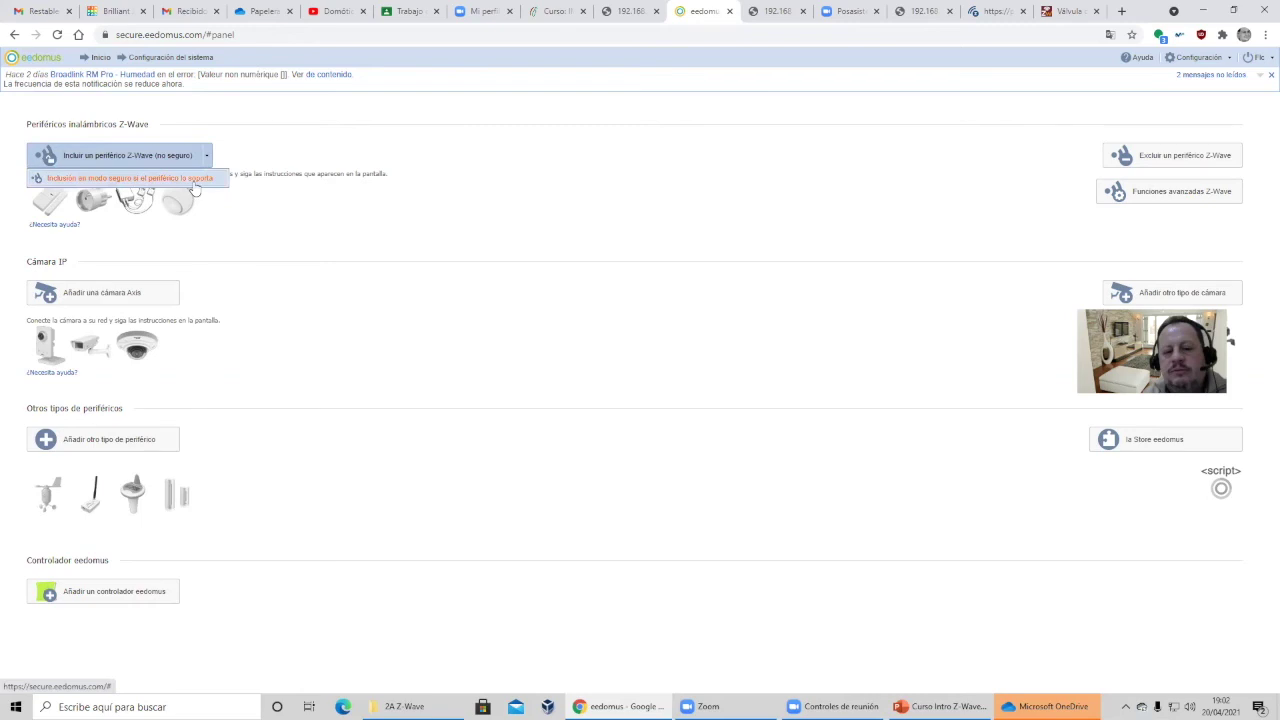
left_click(145, 155)
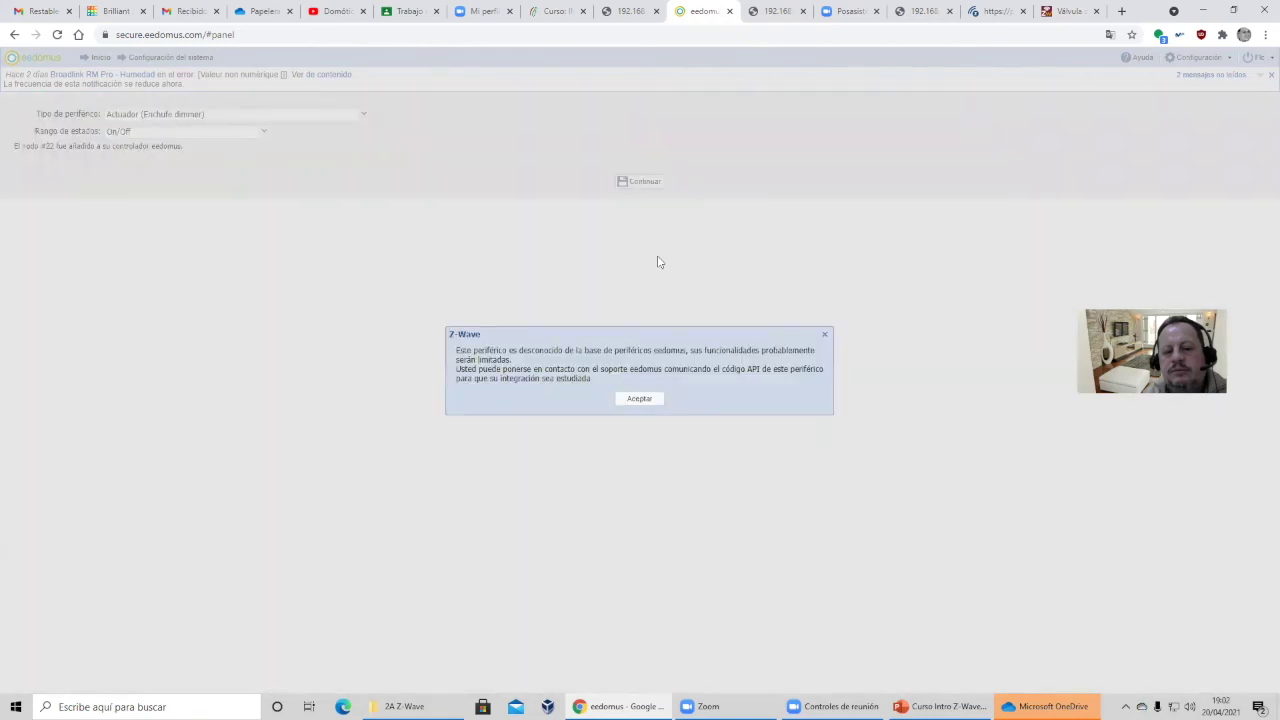
left_click(644, 399)
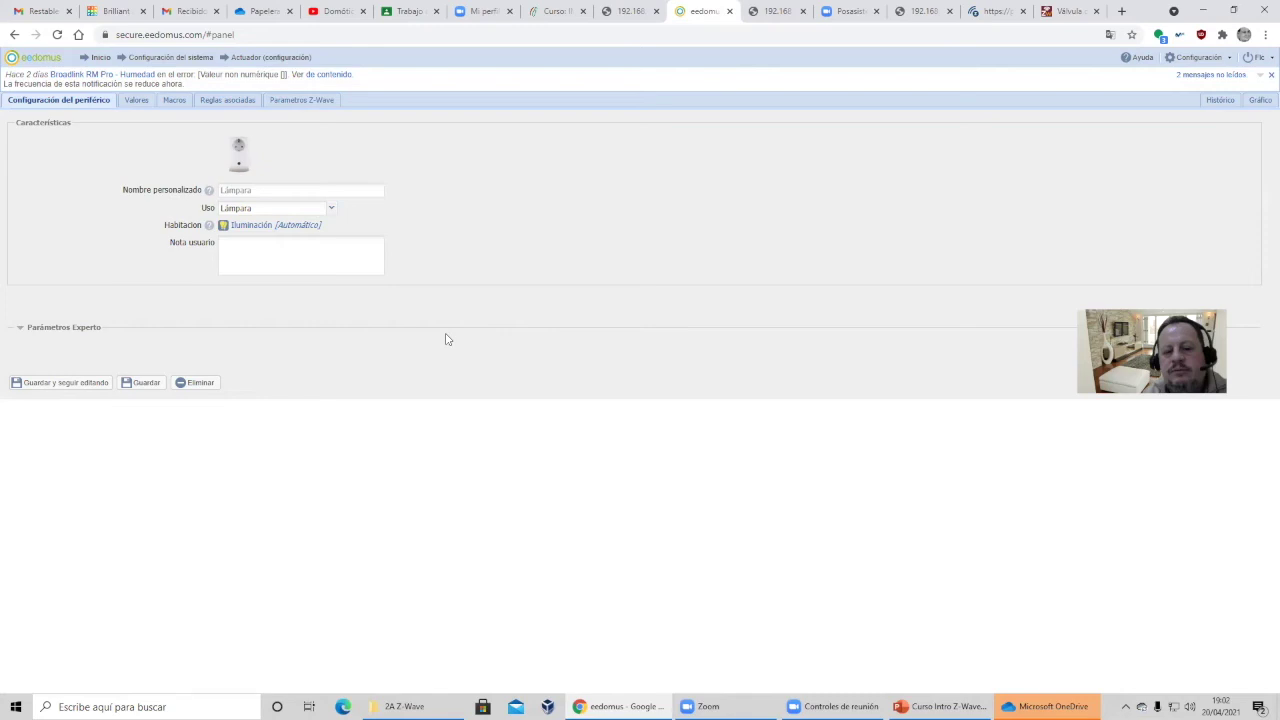
- Name the new peripheral "Enchufe de ejemplo", assign it to the Taller Inadeco room and save its configuration
left_click(290, 192)
type("Enchufe de ejemplo")
left_click(266, 226)
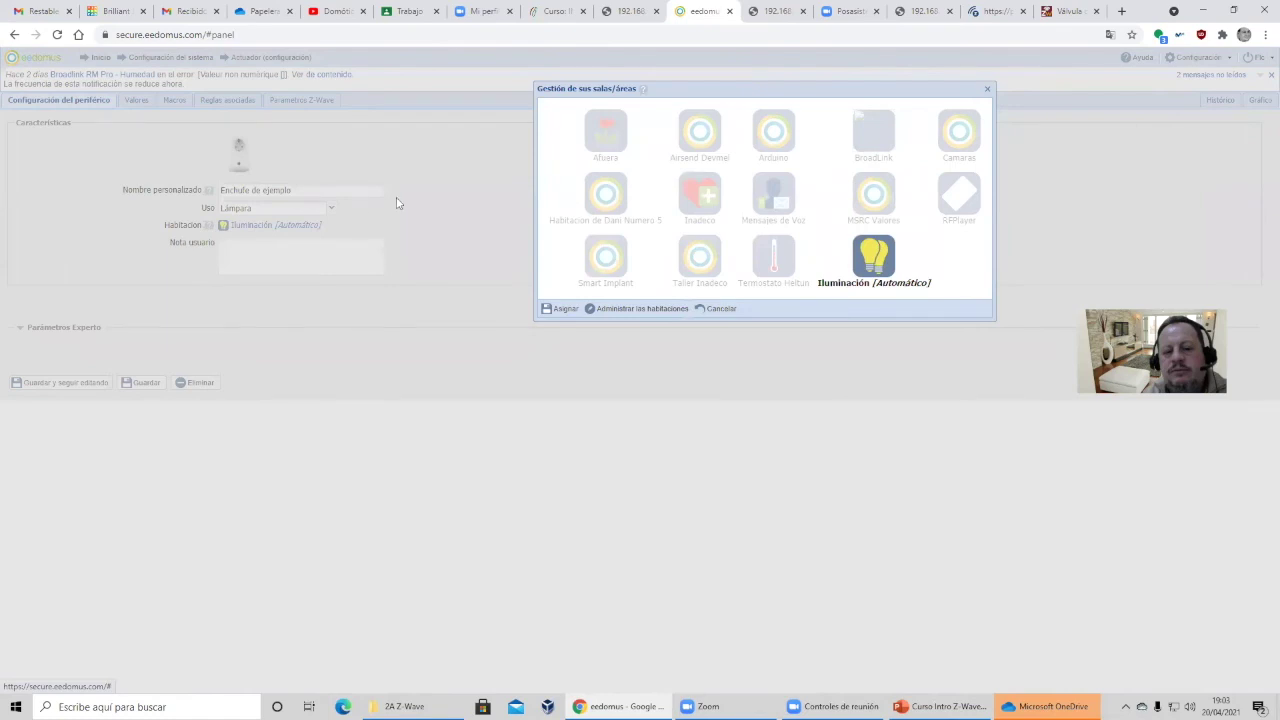
left_click(699, 256)
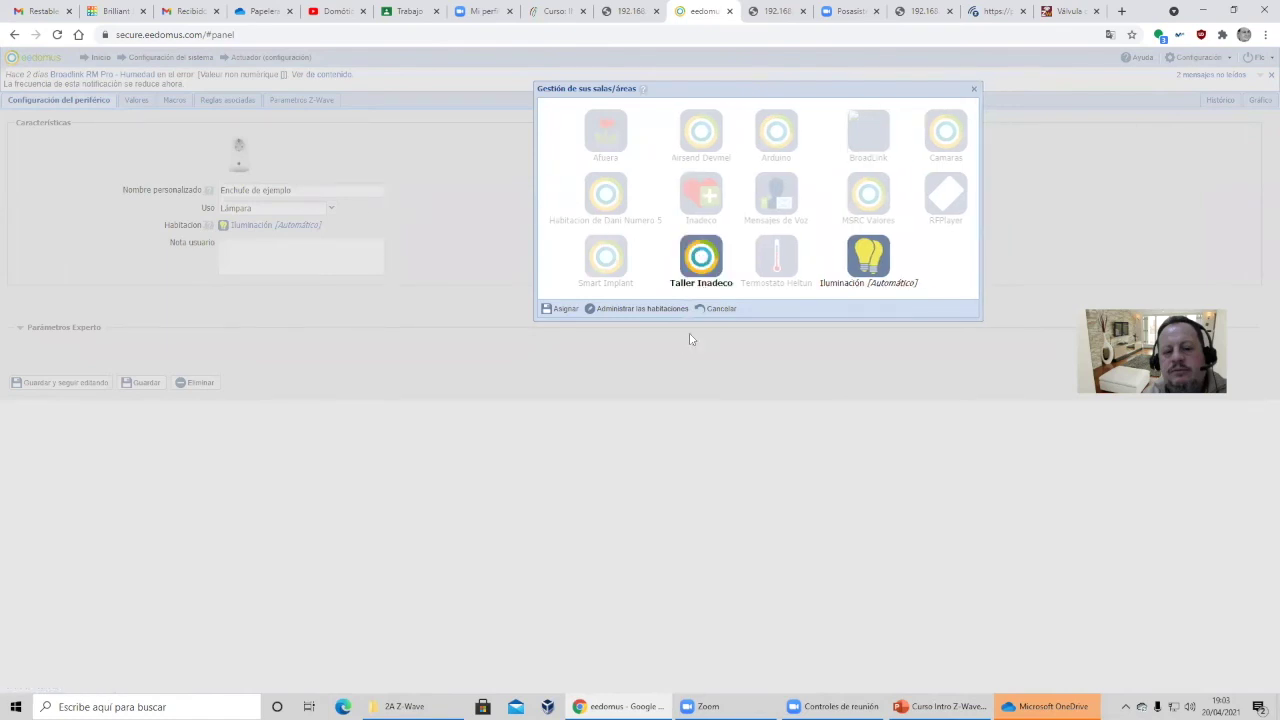
left_click(560, 310)
left_click(146, 385)
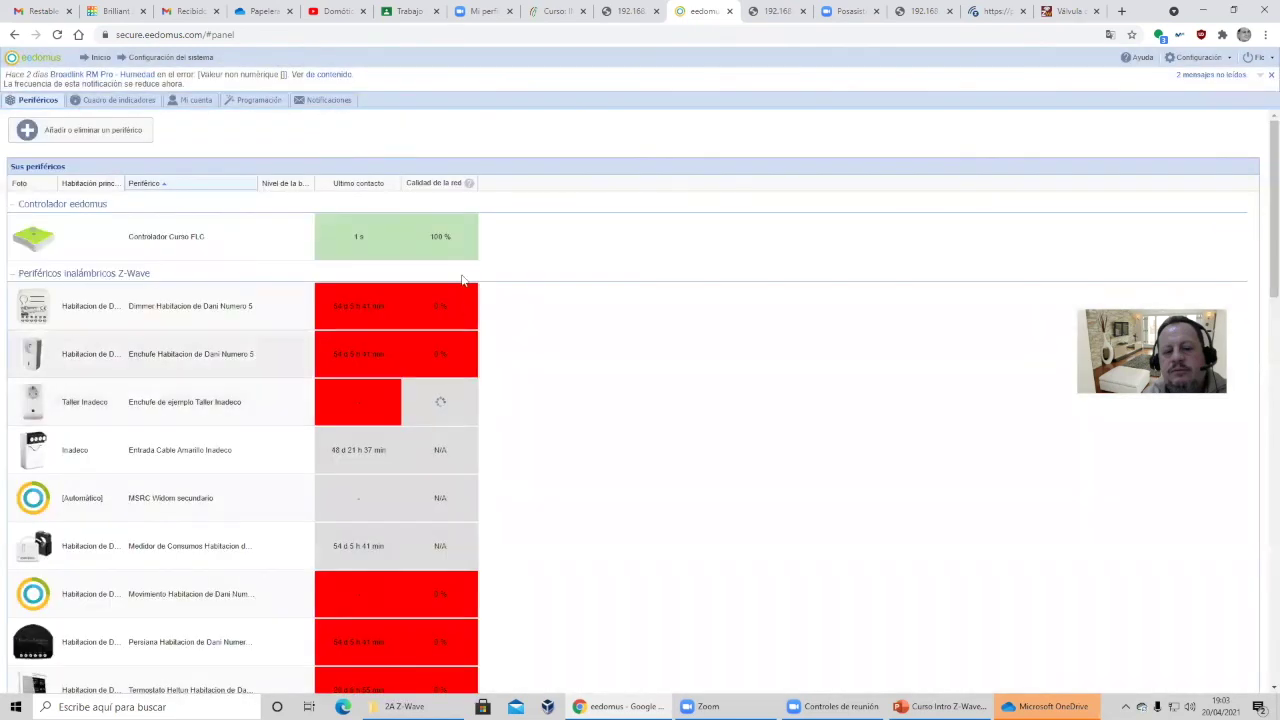
- Open the eedomus controller's configuration and check its Z-Wave Node ID
left_click(474, 185)
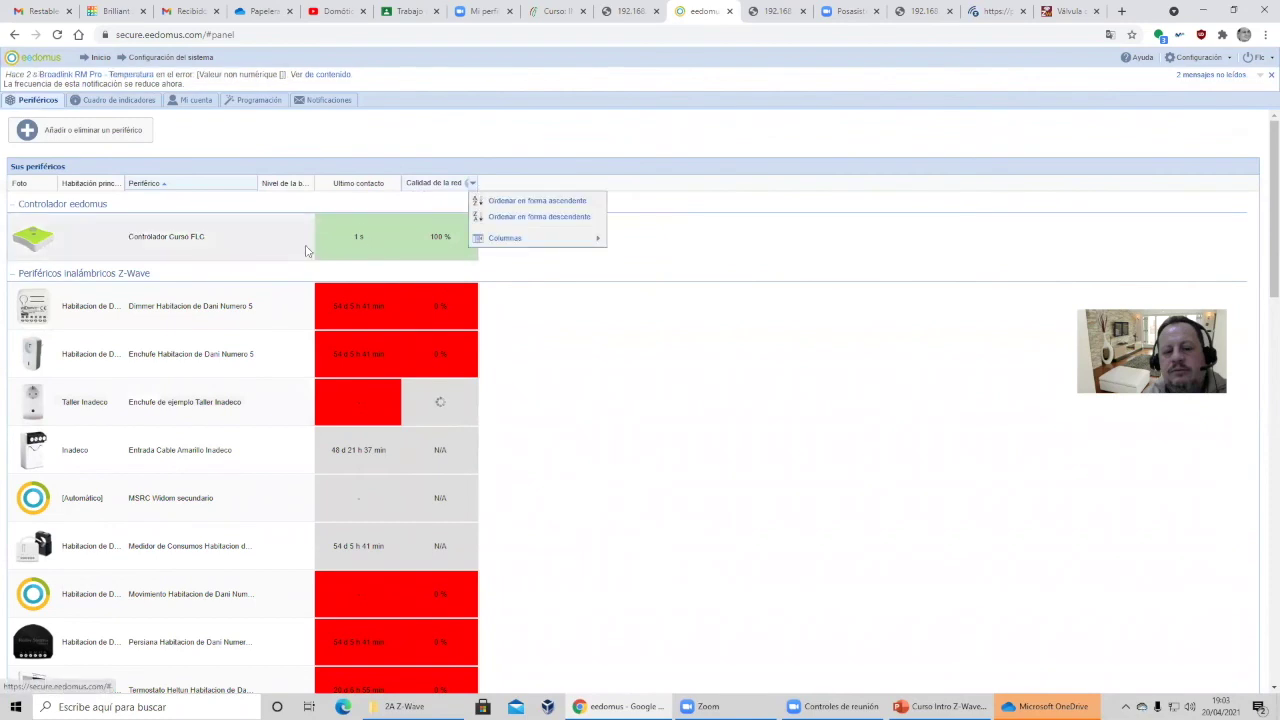
left_click(209, 249)
left_click(432, 276)
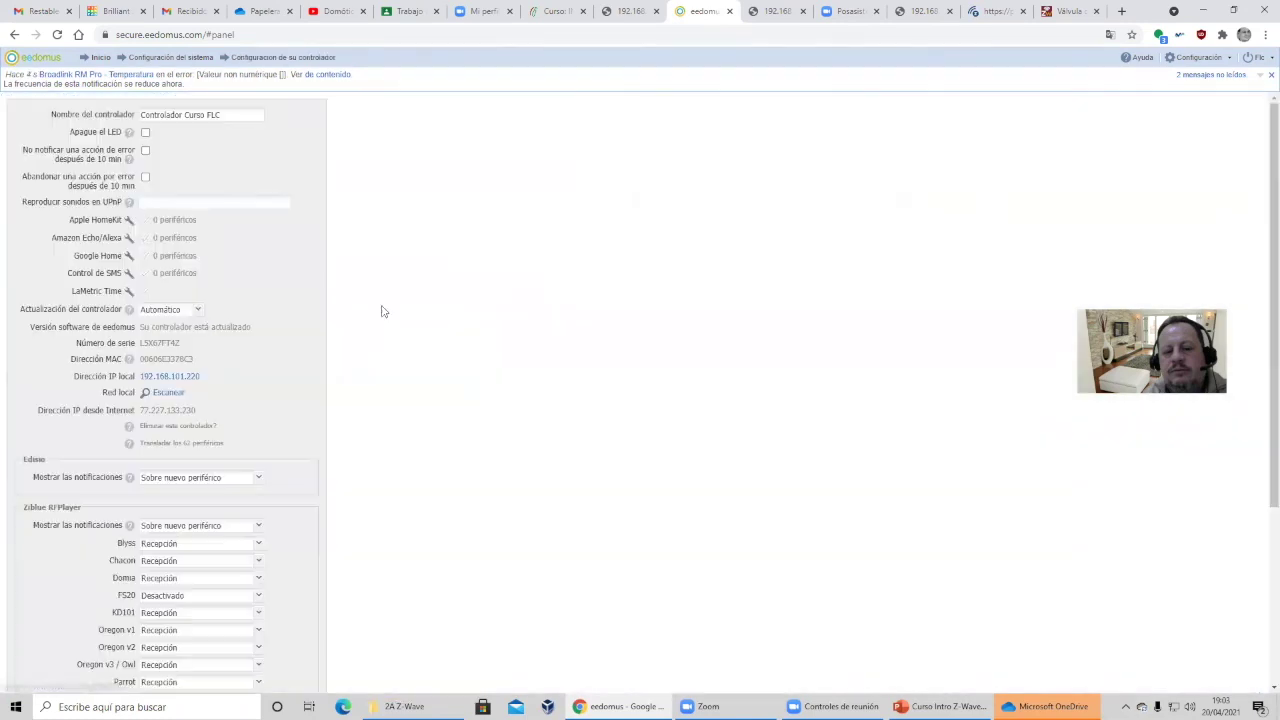
scroll(223, 351, "down", 5)
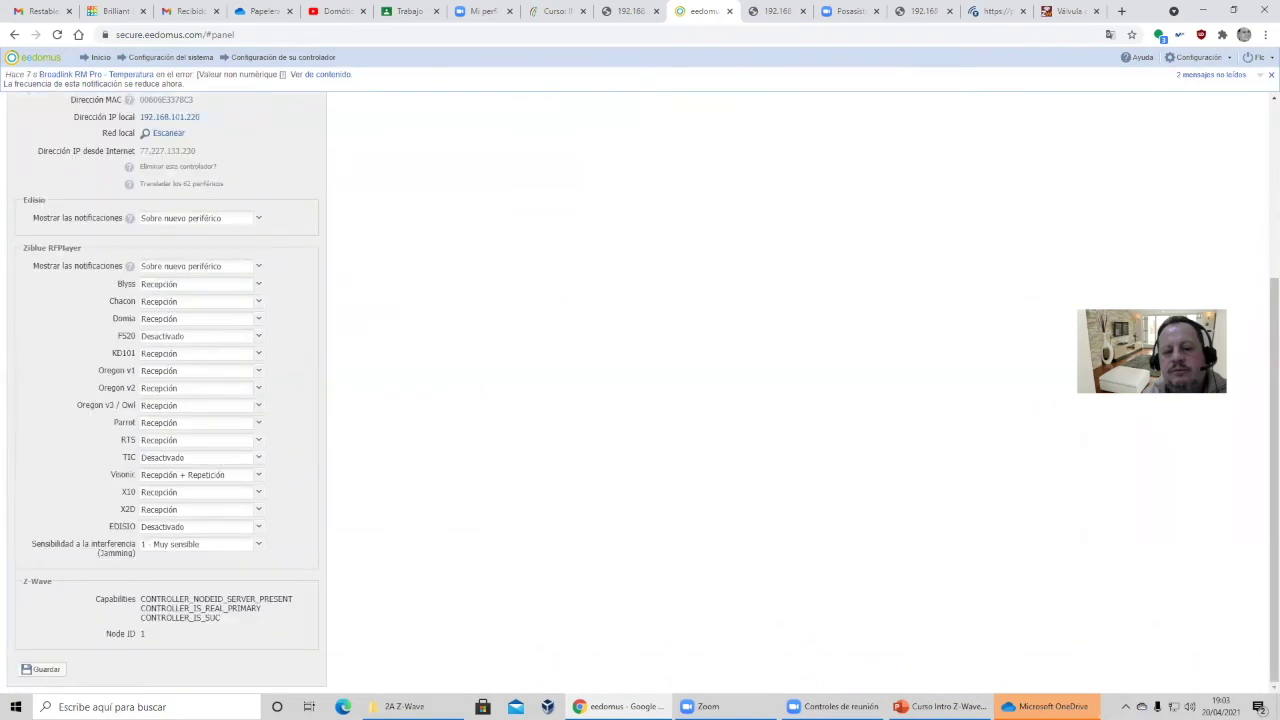
left_click_drag(139, 634, 147, 634)
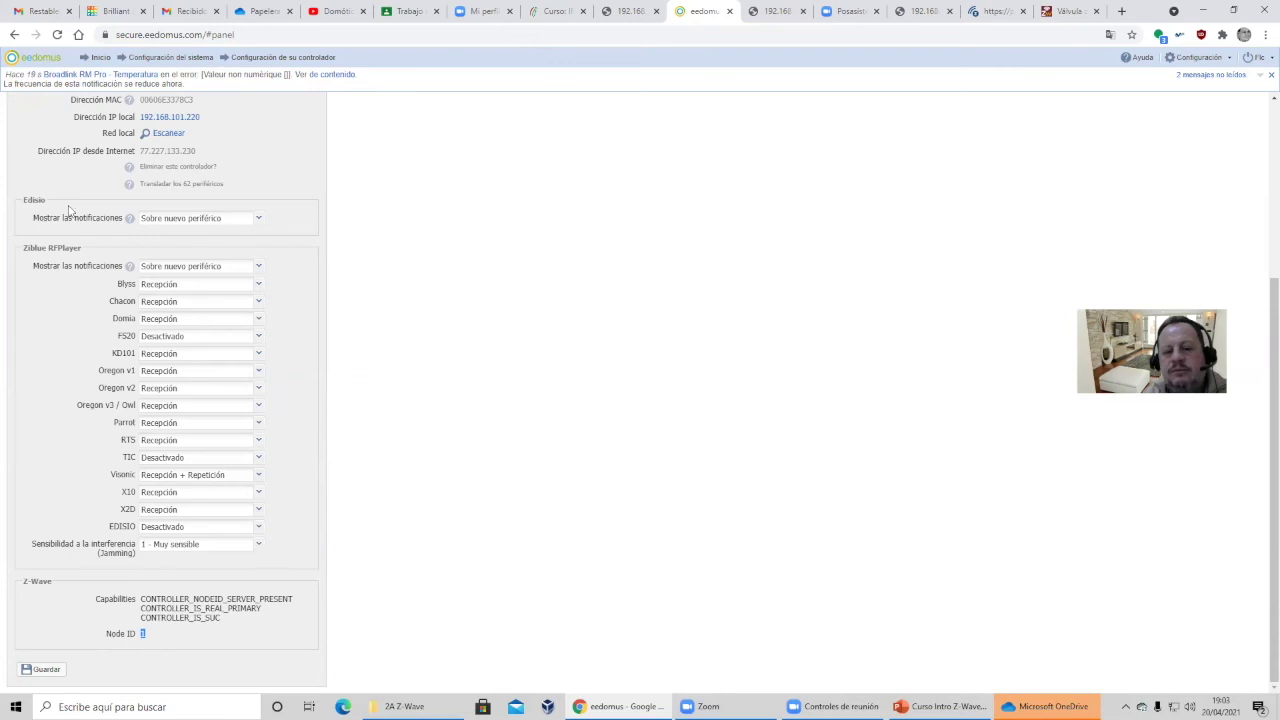
- Return to the peripherals list and examine the last contact and network quality of Enchufe de ejemplo
left_click(117, 62)
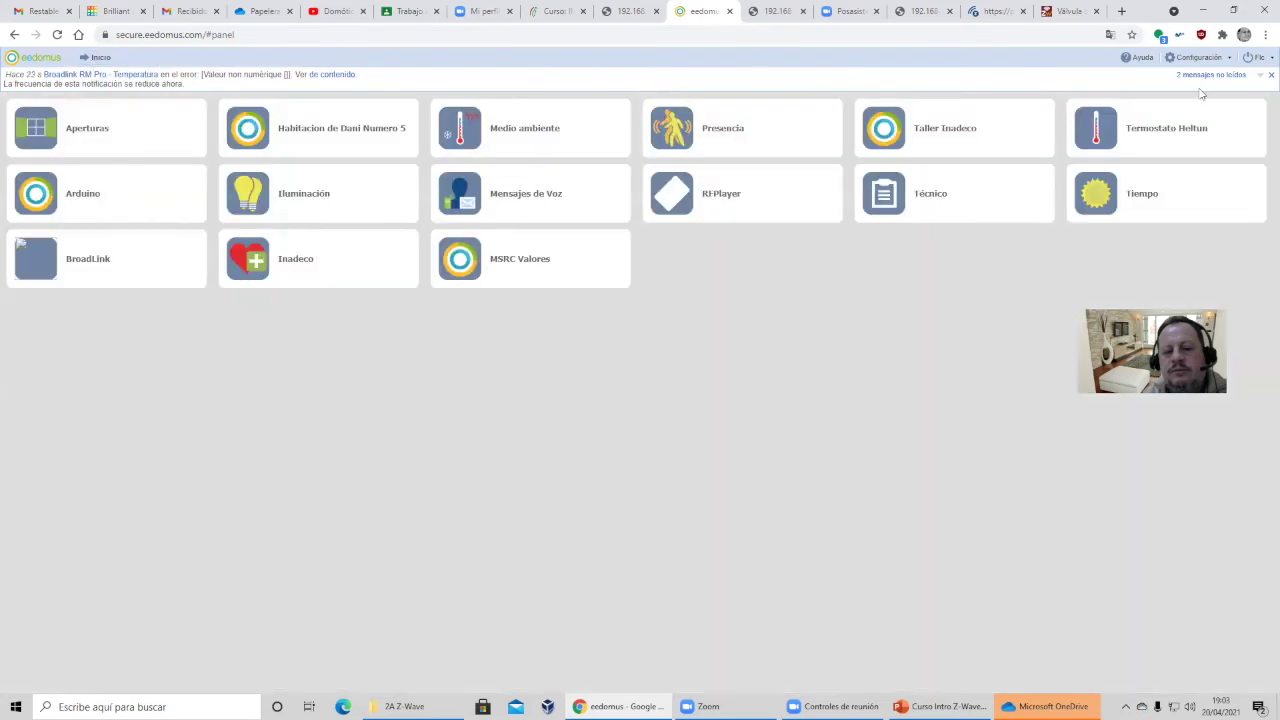
left_click(1197, 57)
scroll(228, 620, "down", 2)
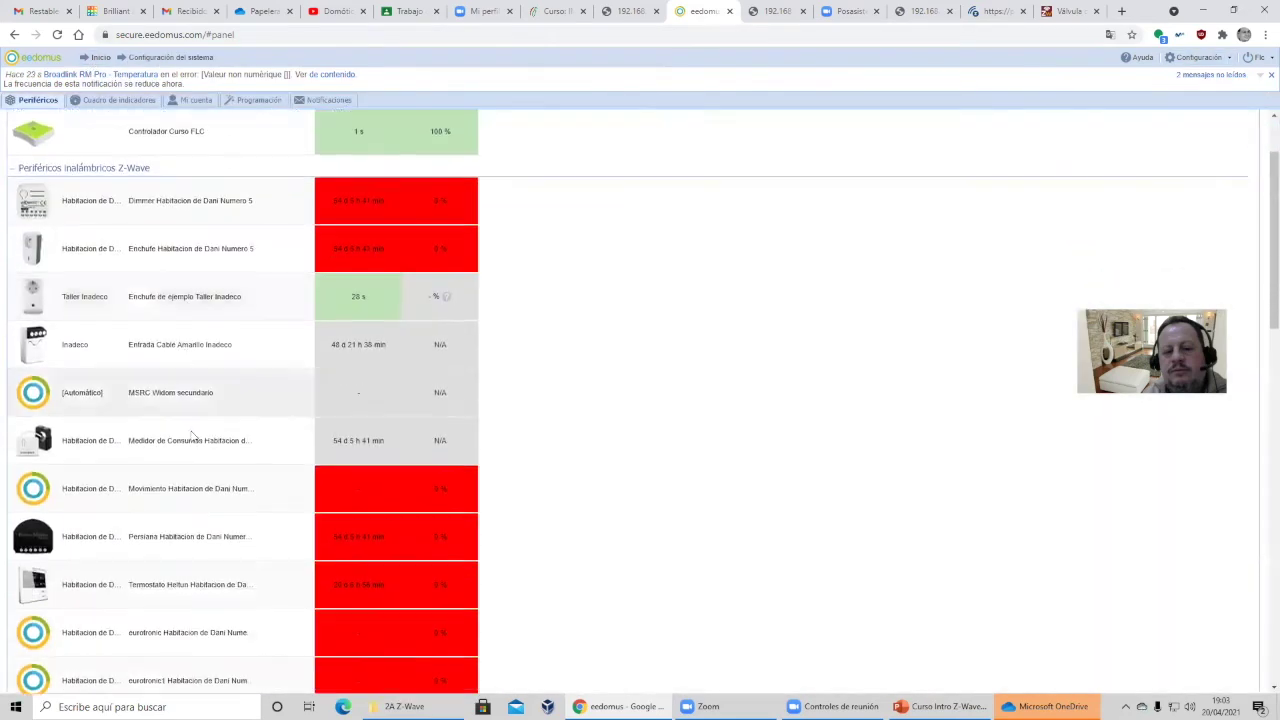
scroll(226, 600, "up", 1)
scroll(263, 500, "down", 4)
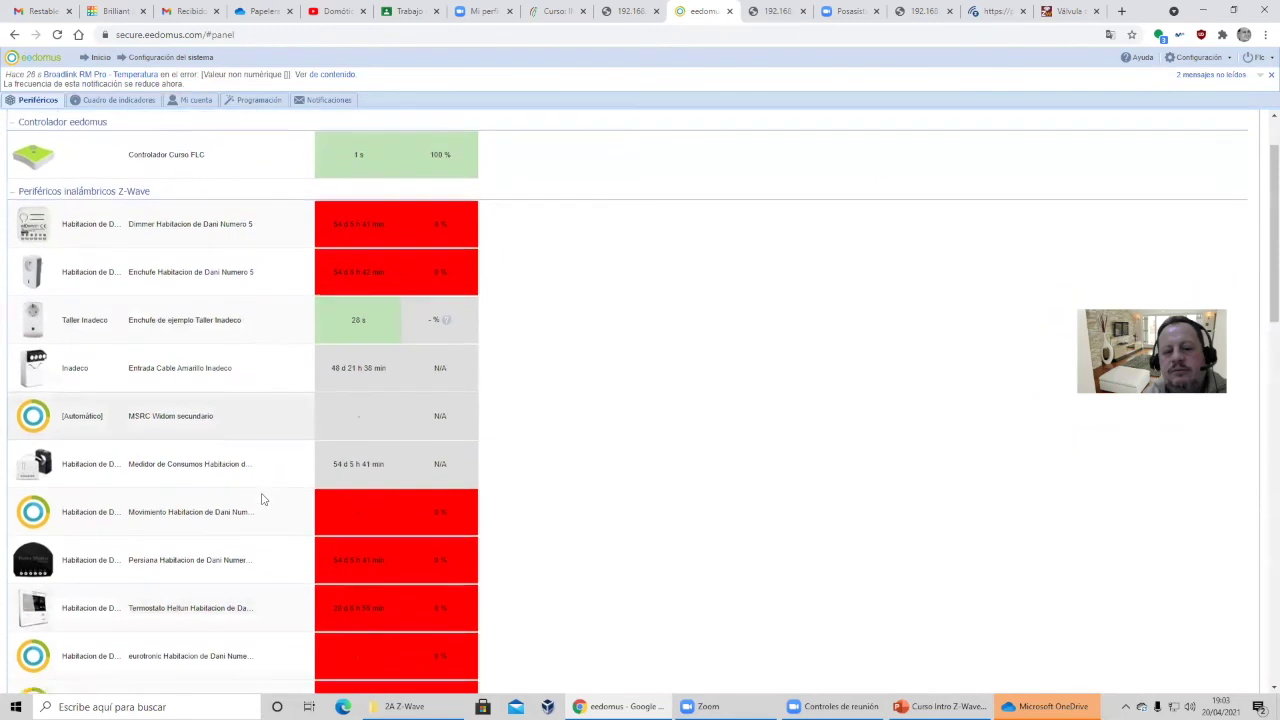
scroll(263, 500, "up", 4)
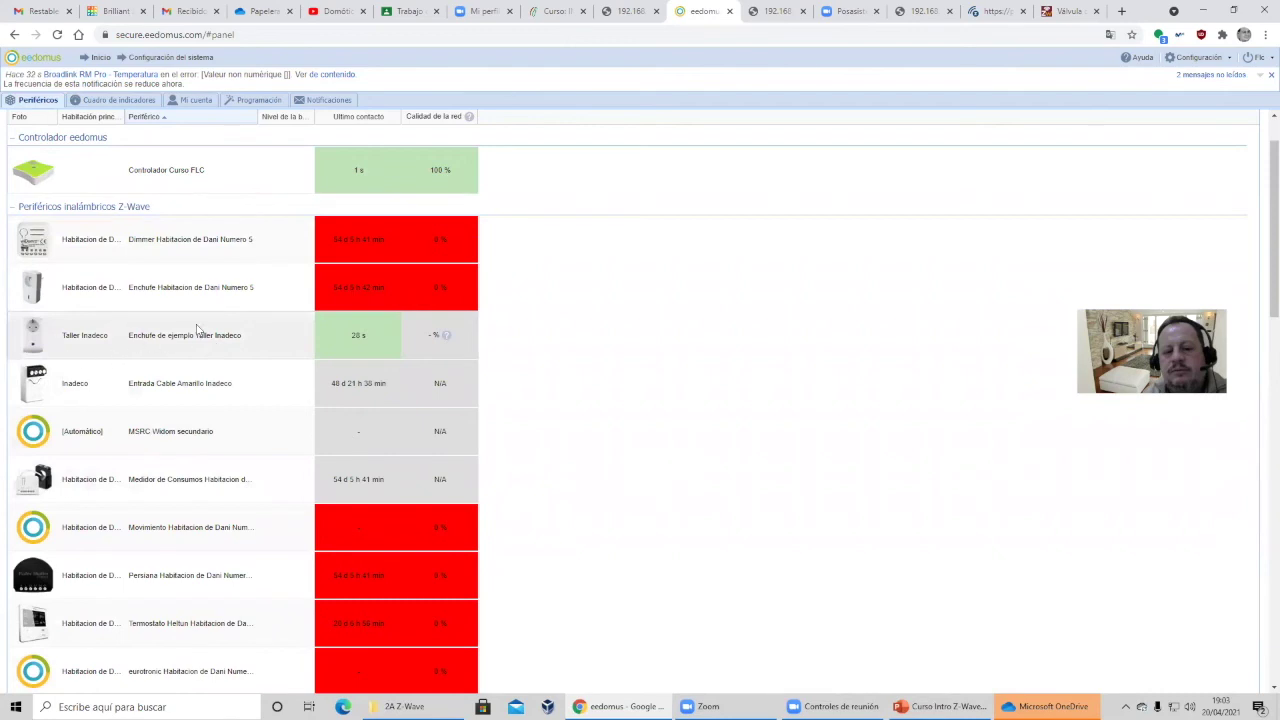
left_click(365, 343)
left_click(365, 343)
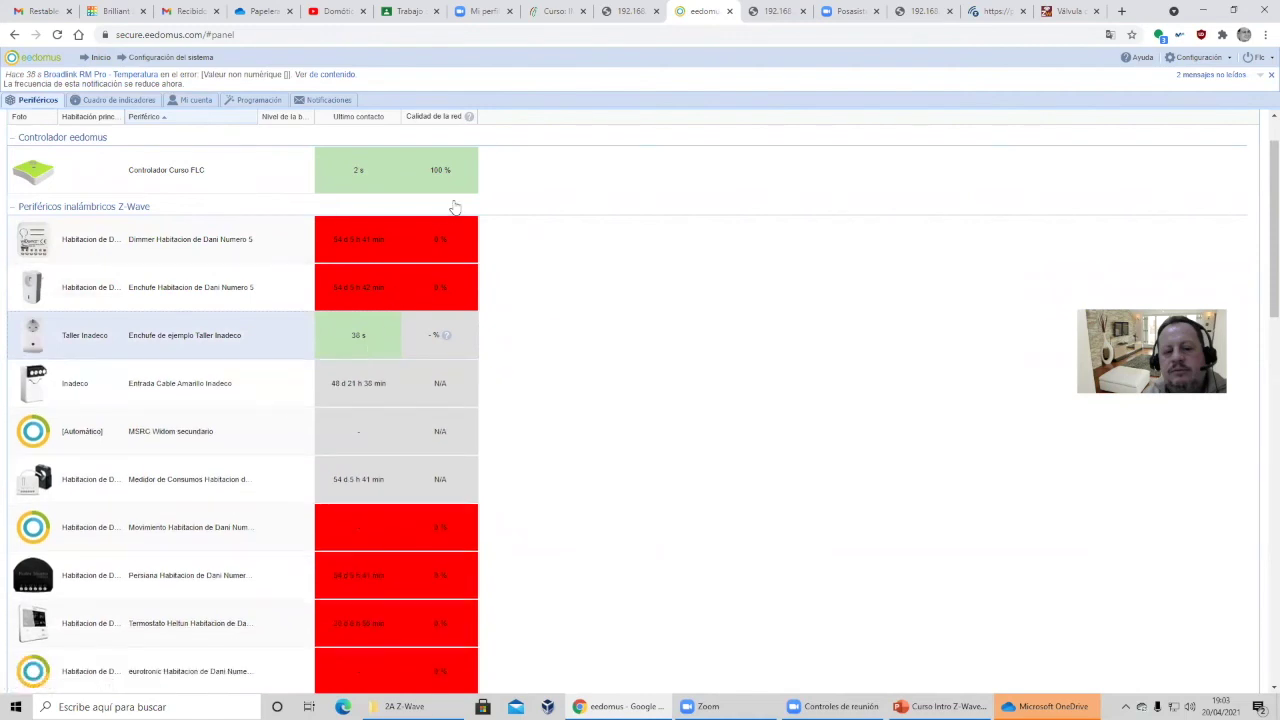
- Sort the peripherals list by Calidad de la red and add the Nodo Z-Wave column
left_click(438, 117)
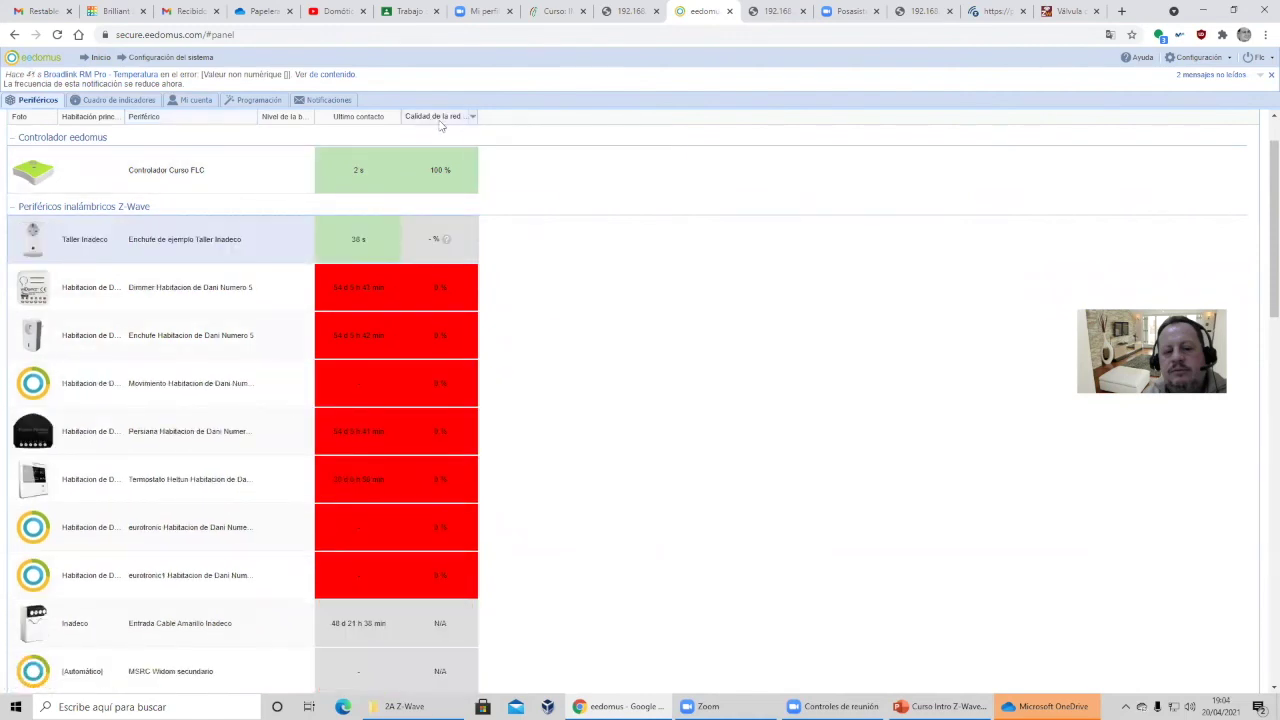
left_click(472, 117)
mouse_move(561, 168)
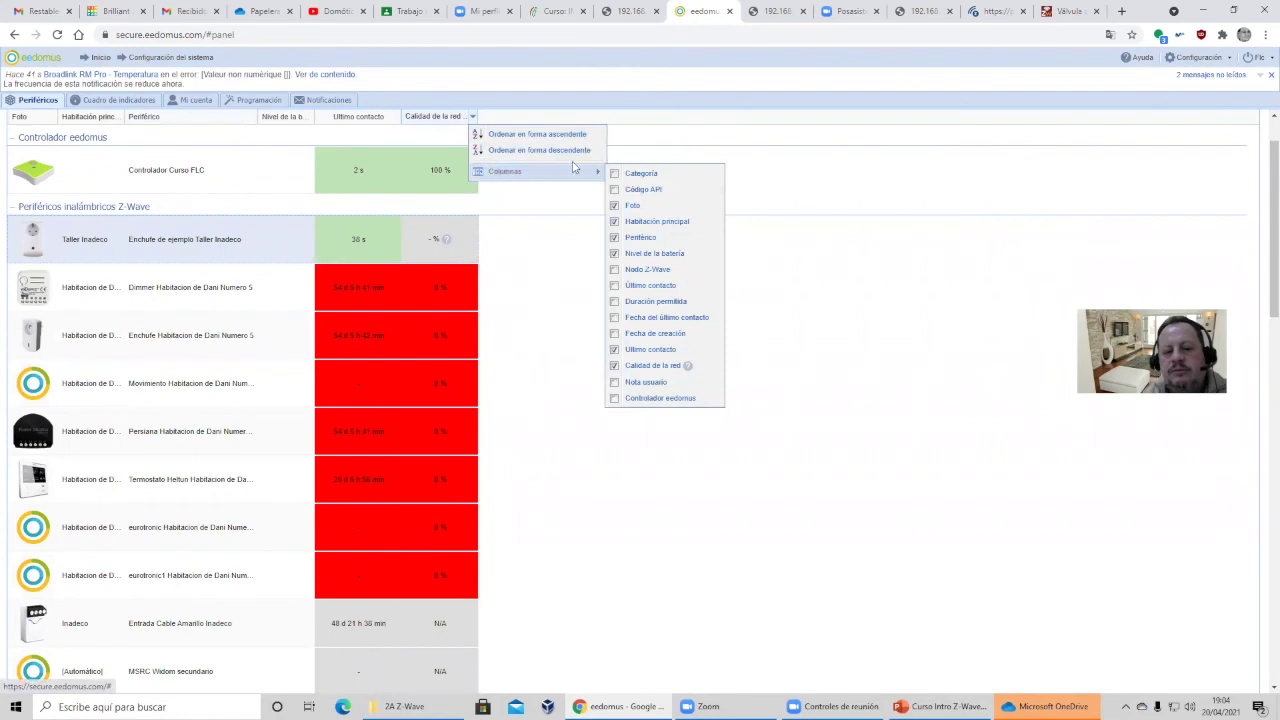
left_click(640, 269)
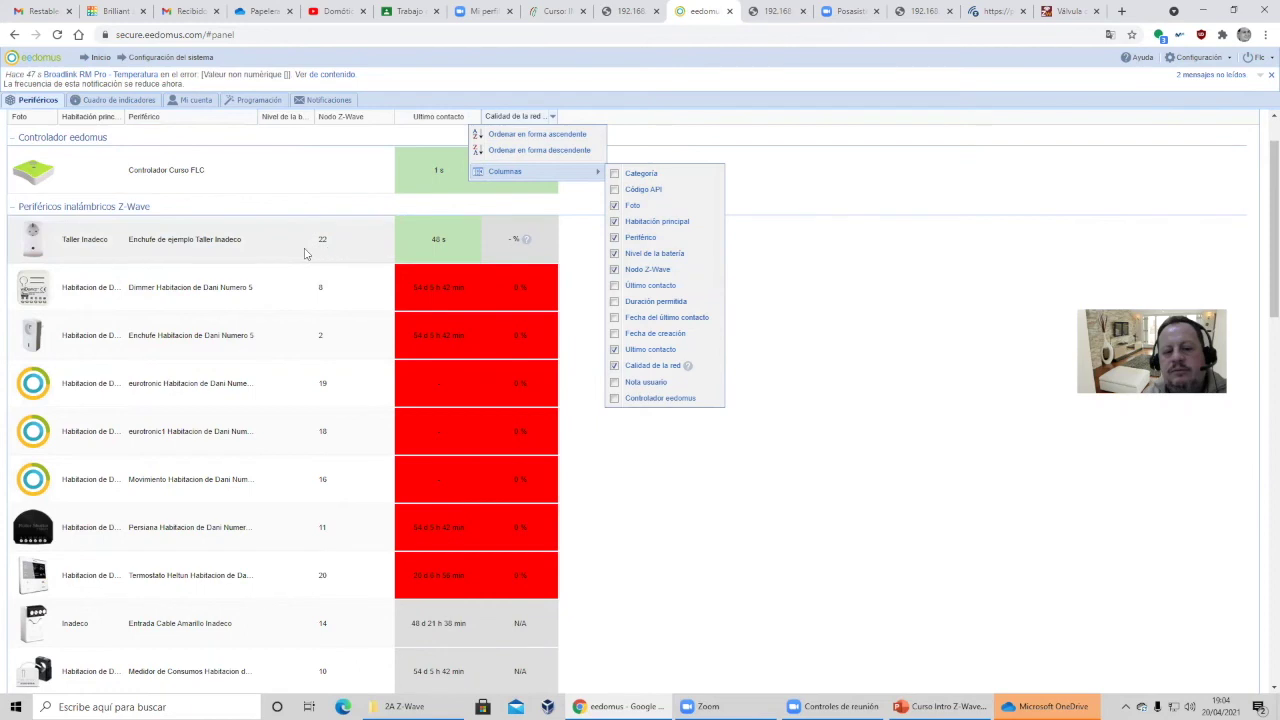
- Turn on Enchufe de ejemplo in the Taller Inadeco room
left_click(100, 57)
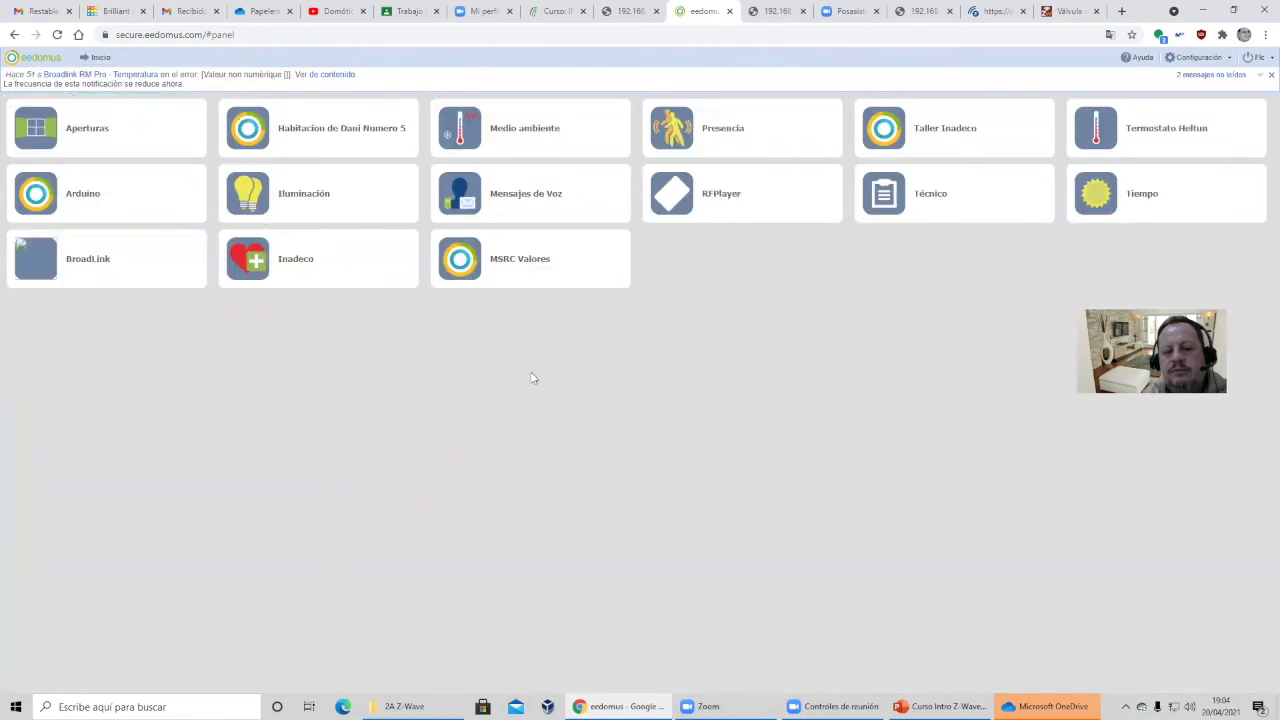
left_click(886, 150)
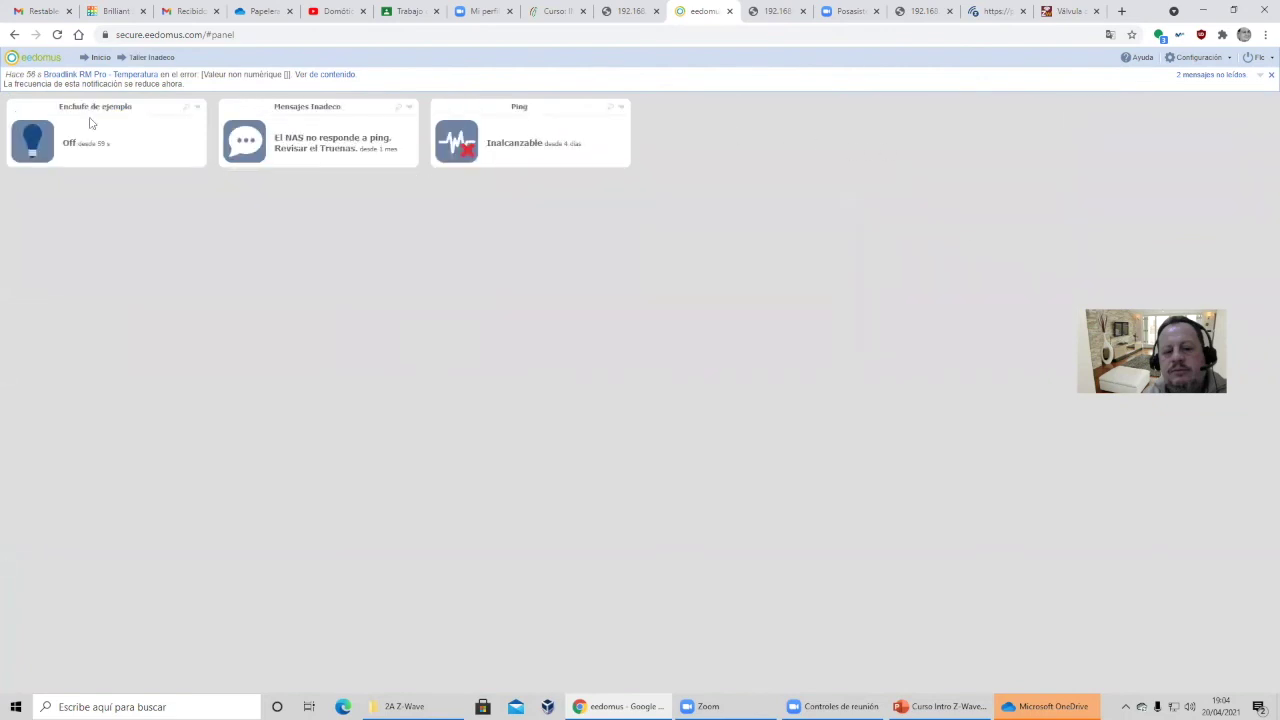
left_click(32, 148)
left_click(37, 189)
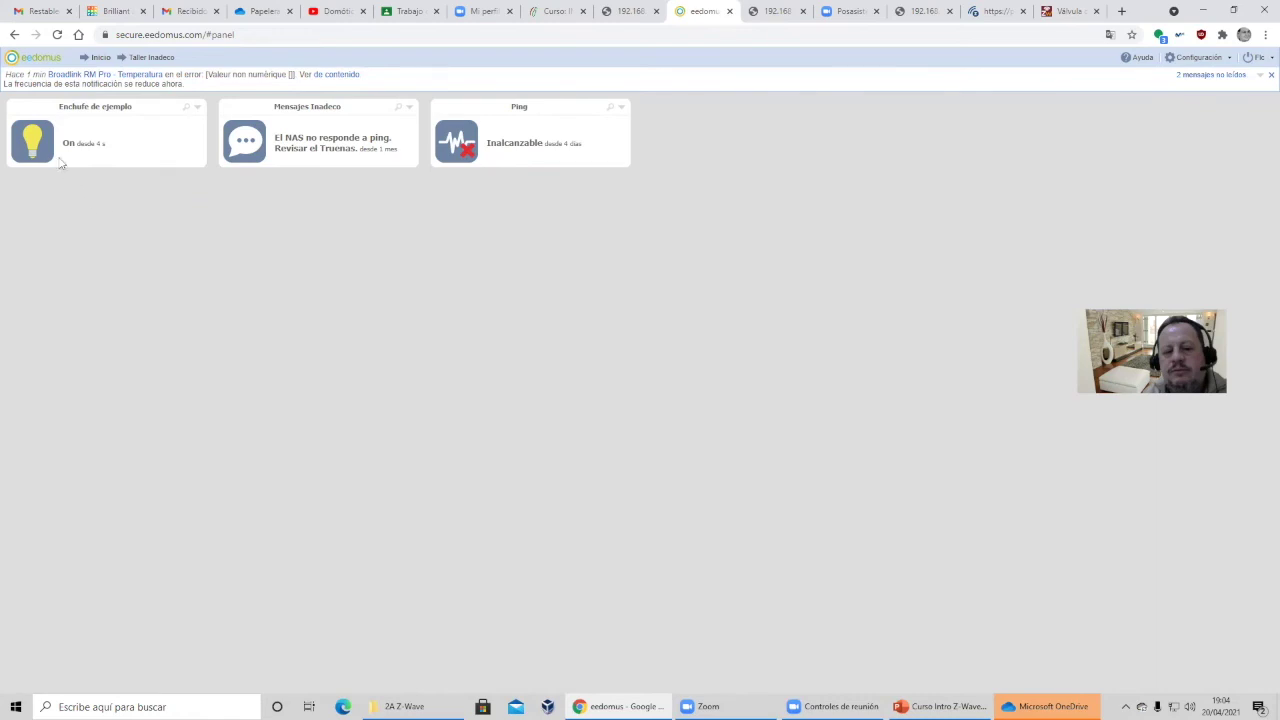
- Switch Enchufe de ejemplo off, and turn it off again once it has been switched on at the device
left_click(31, 140)
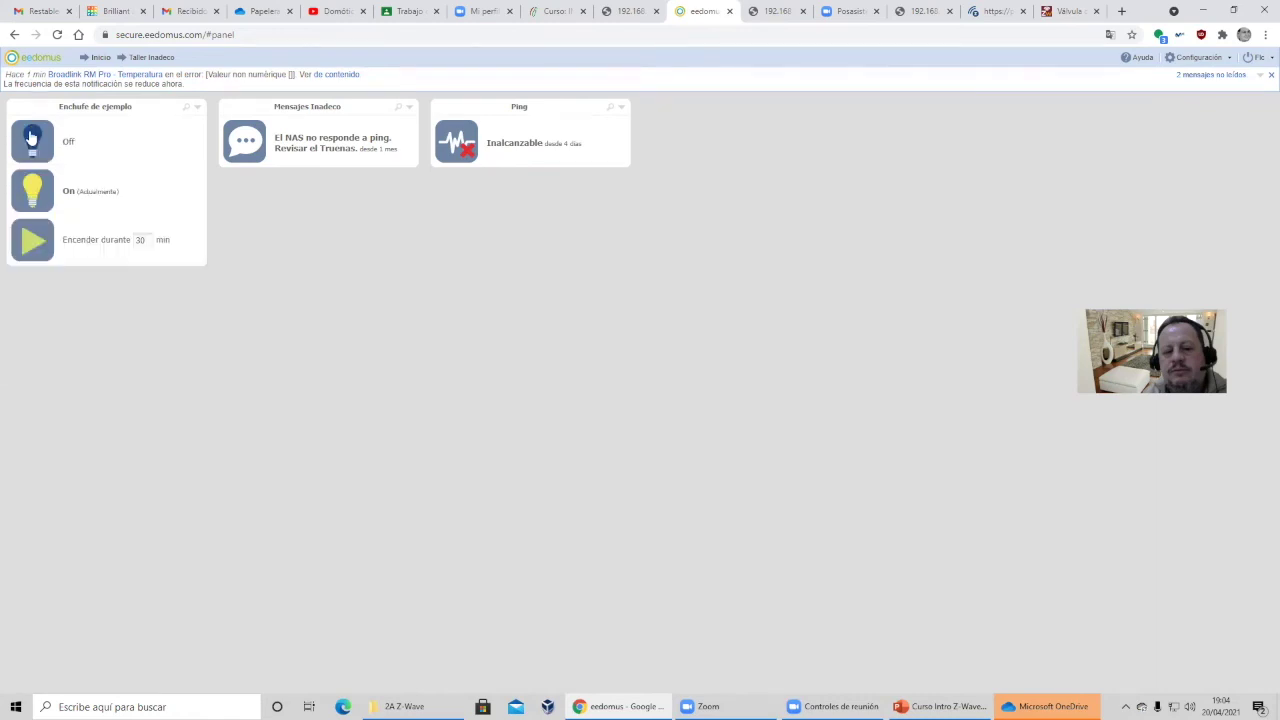
left_click(32, 140)
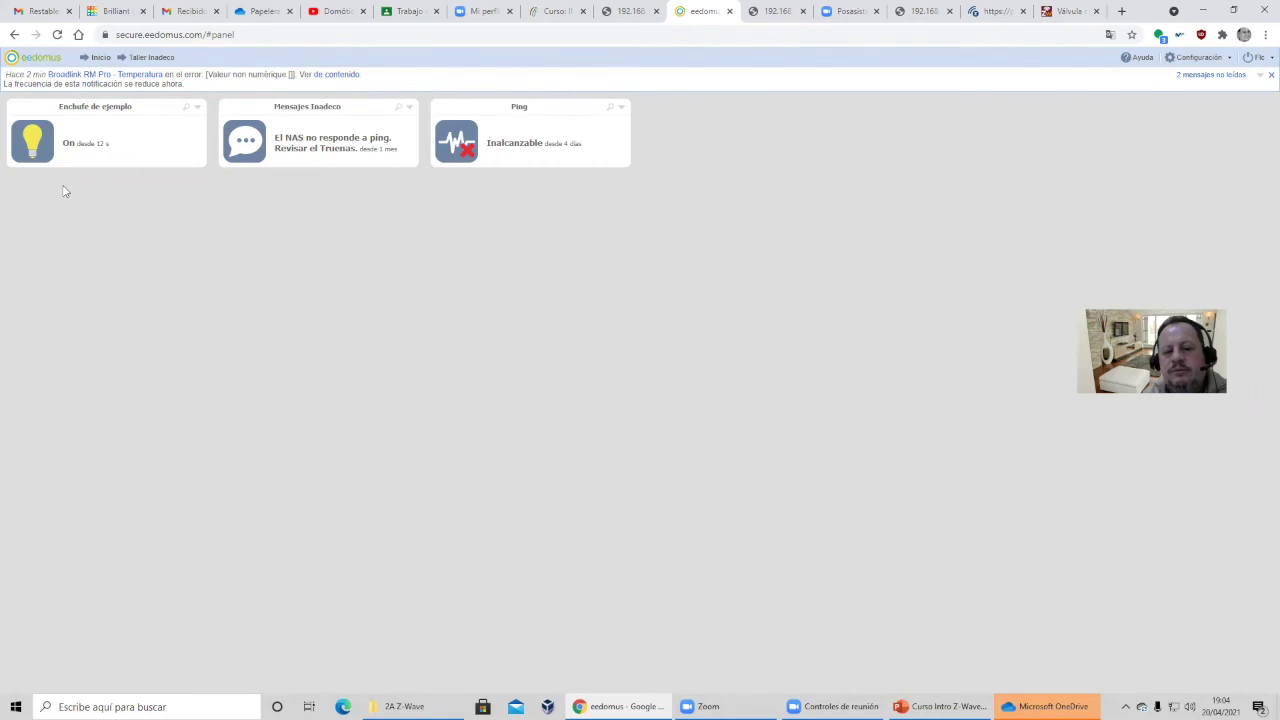
left_click(46, 148)
left_click(33, 143)
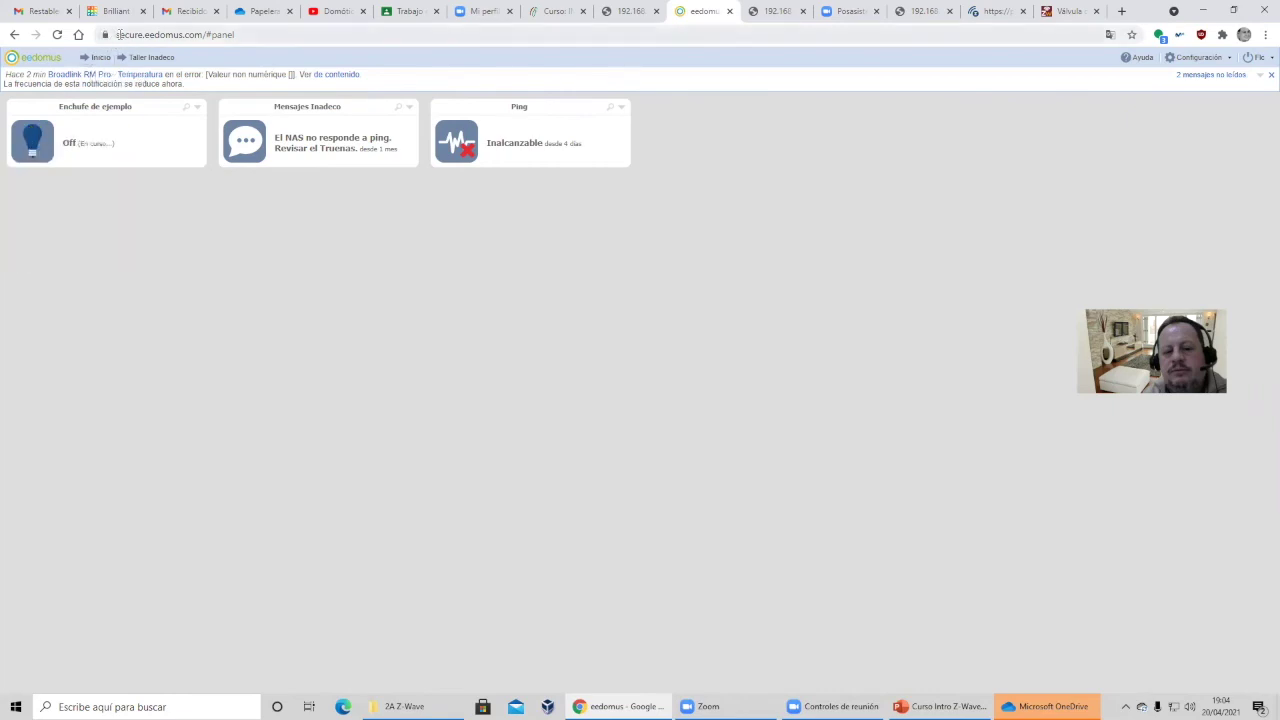
left_click_drag(118, 34, 203, 40)
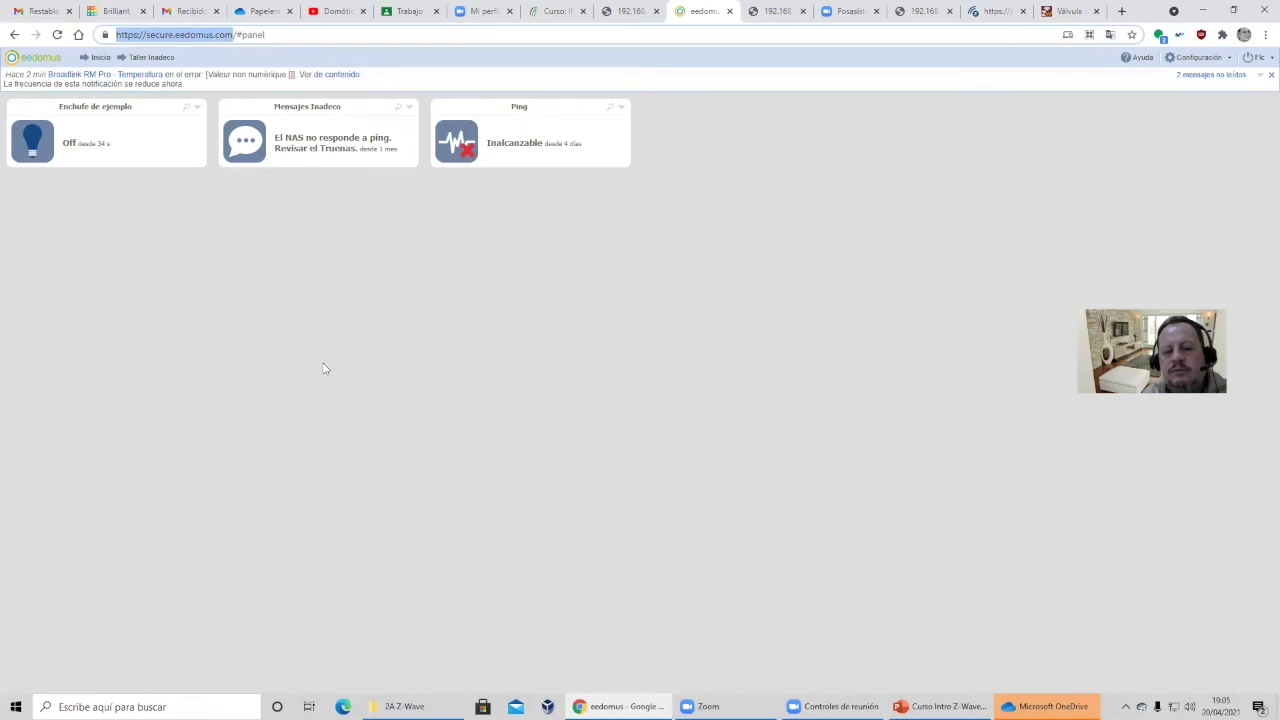
- Open the configuration of Enchufe de ejemplo from the Taller Inadeco room and view its history of values
left_click(99, 57)
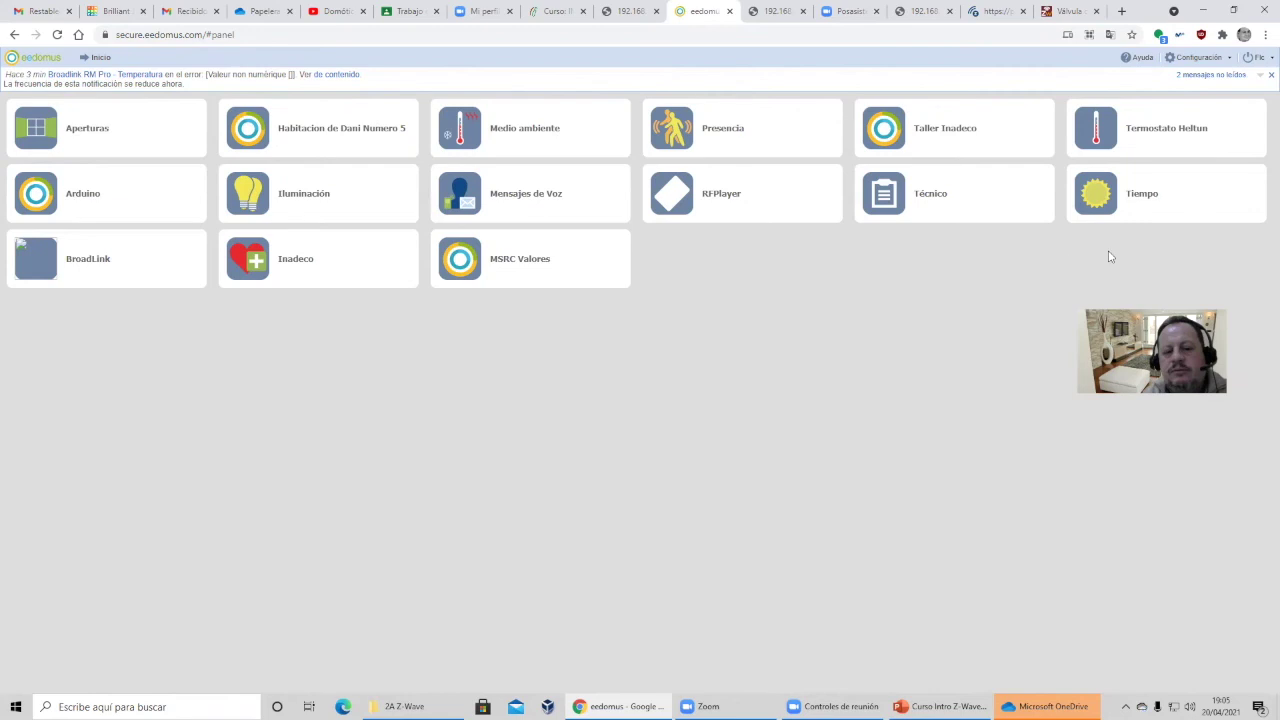
left_click(885, 146)
left_click(113, 109)
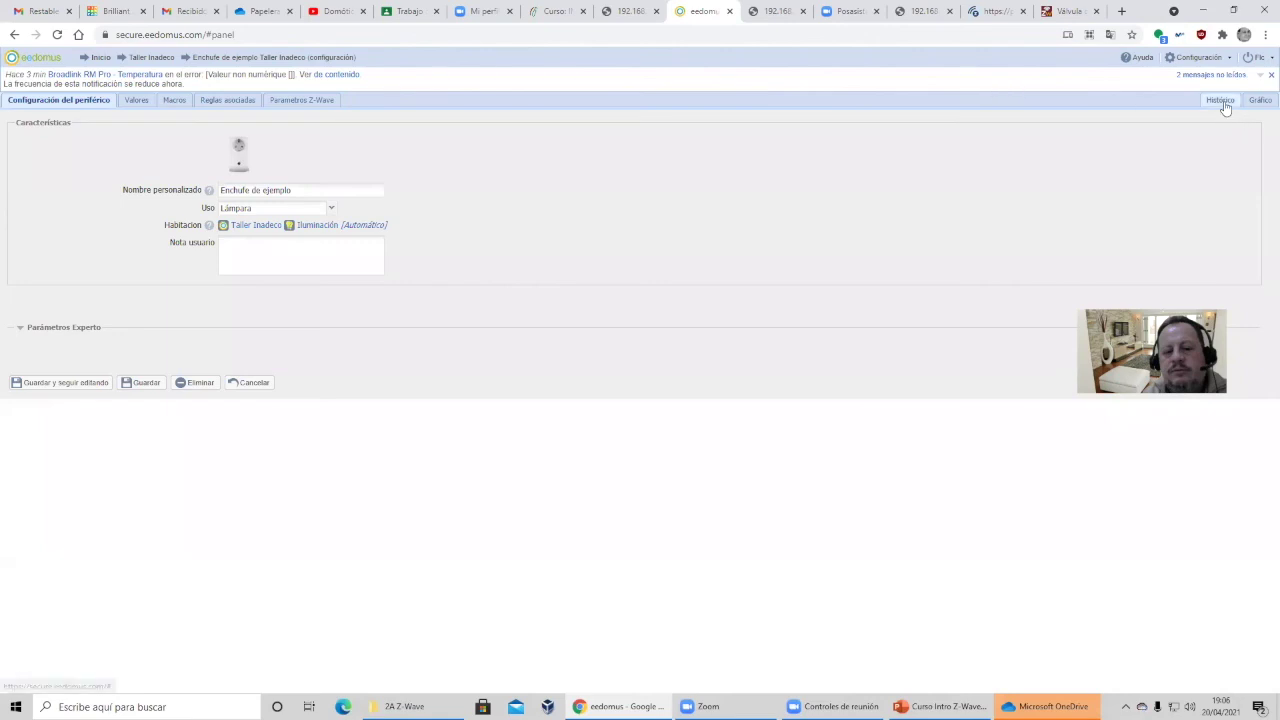
left_click(1219, 100)
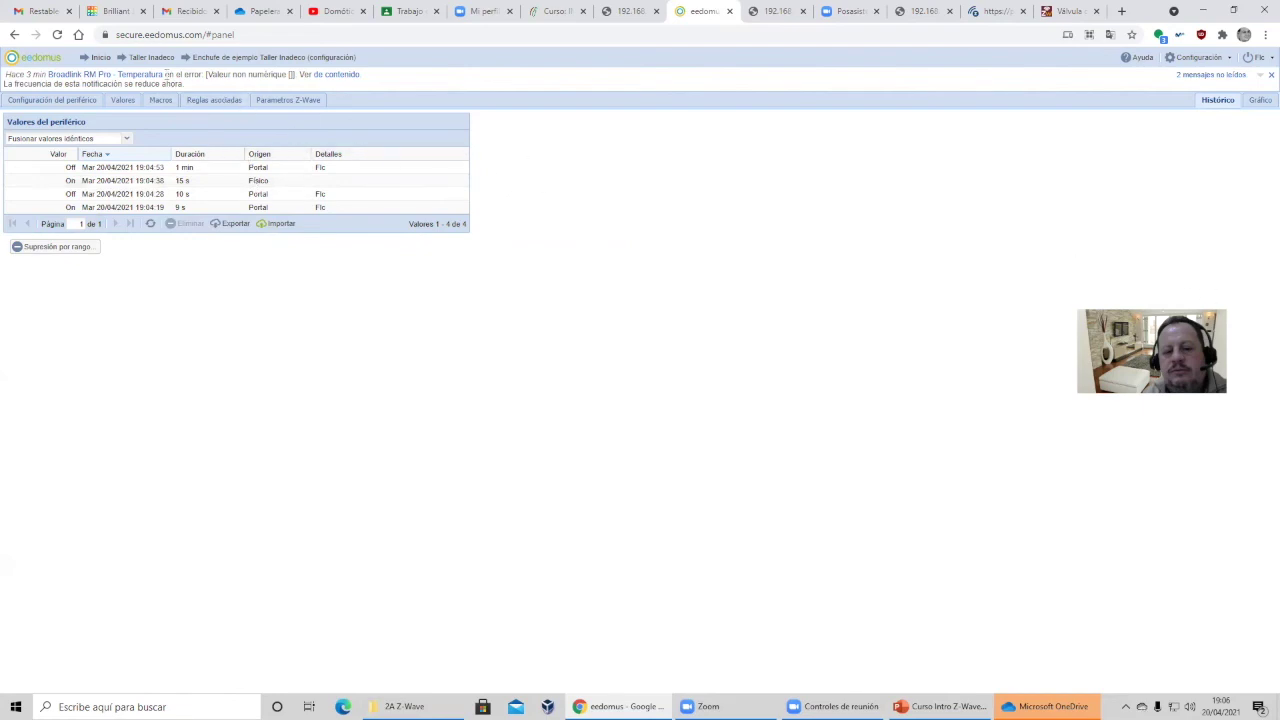
- Run the Z-Wave exclusion from the system configuration to remove Enchufe de ejemplo from the controller
left_click(92, 58)
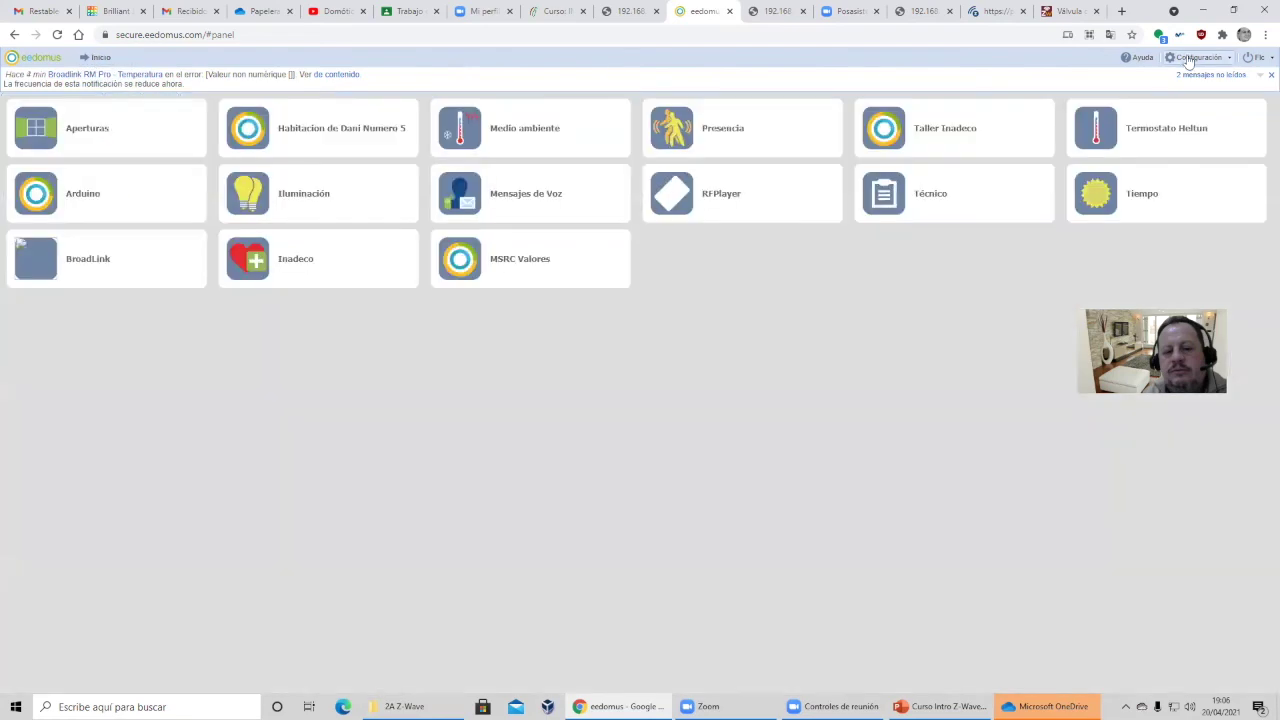
left_click(1190, 58)
left_click(94, 136)
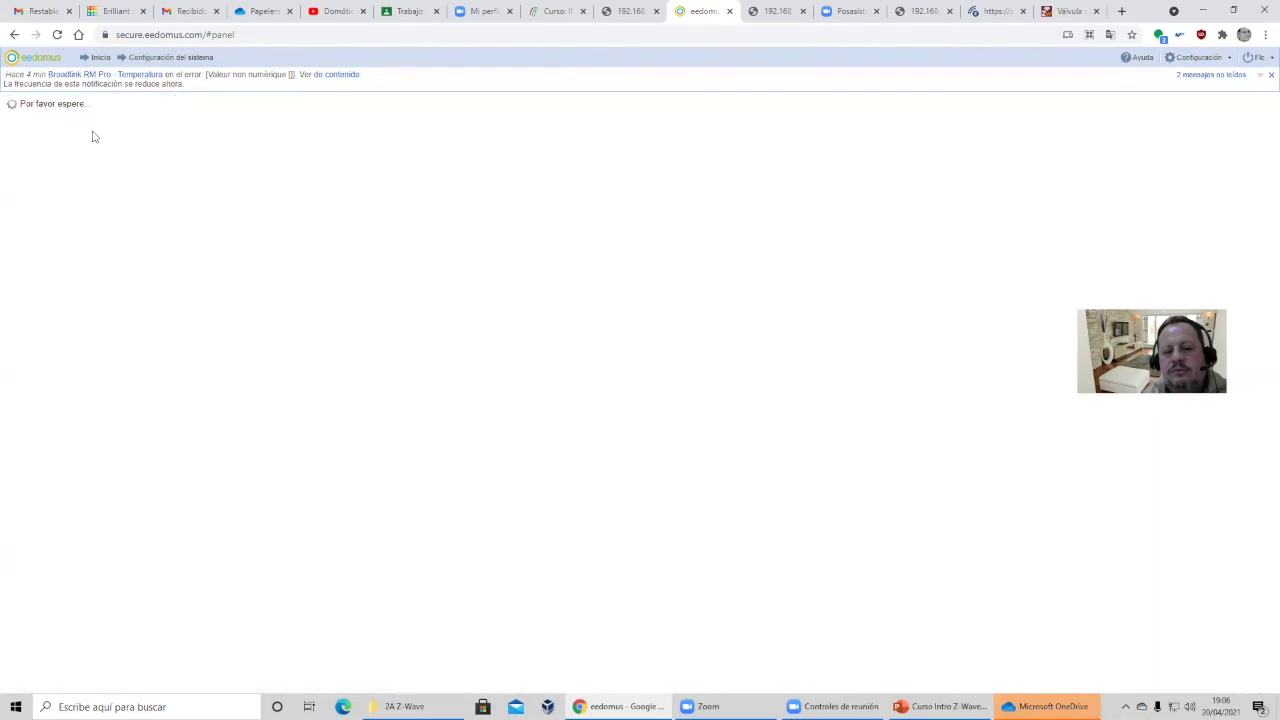
left_click(1130, 157)
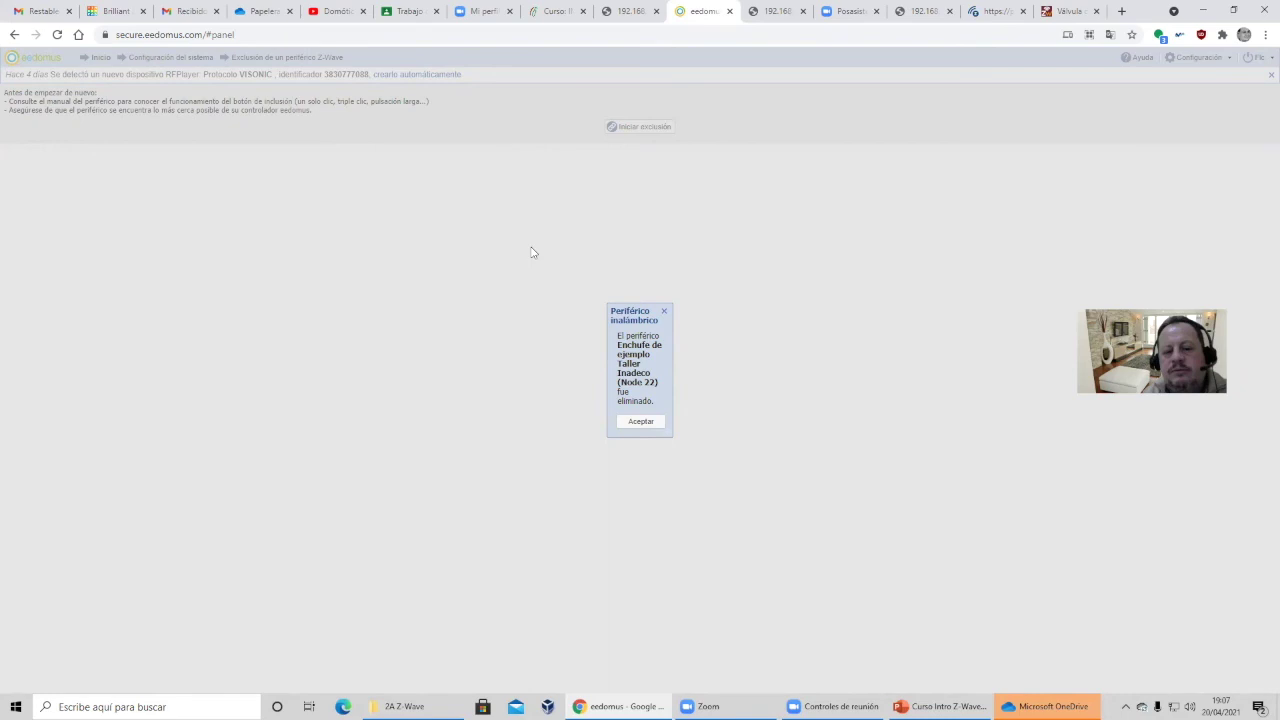
left_click(664, 311)
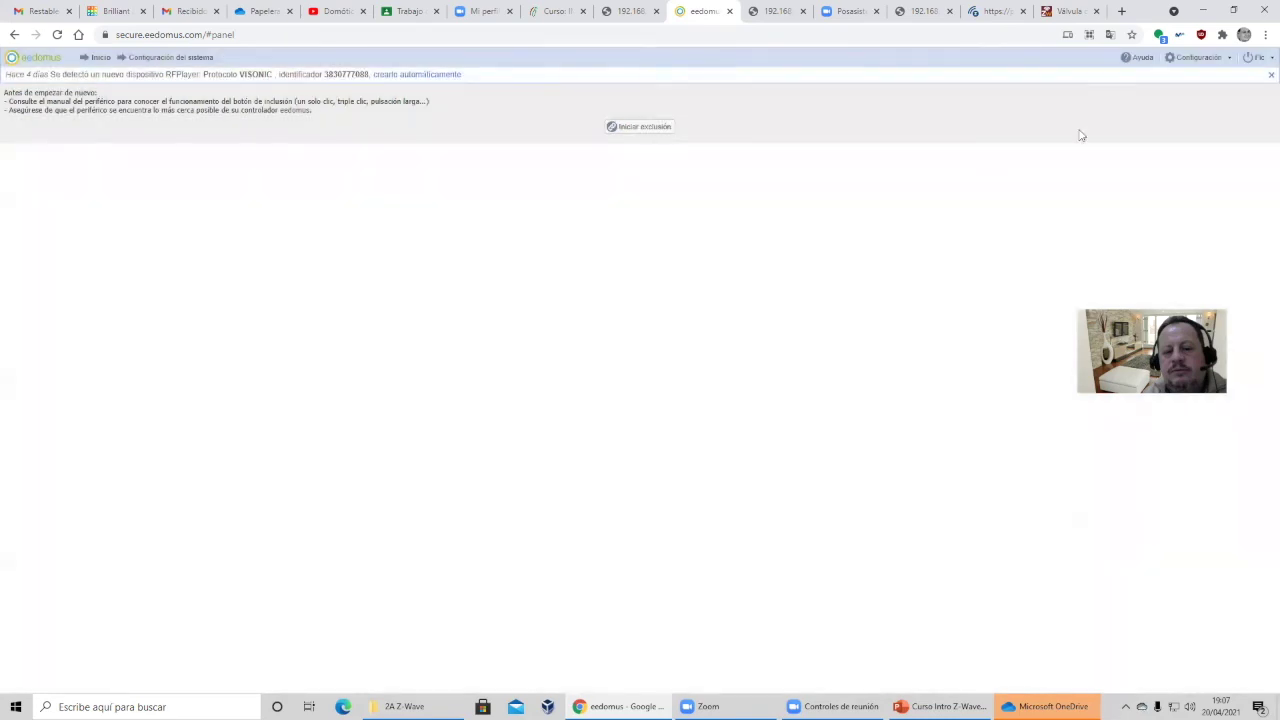
- Open the FIBARO remote access site in a new browser tab and submit the account e-mail at the FIBARO ID login
left_click(1121, 11)
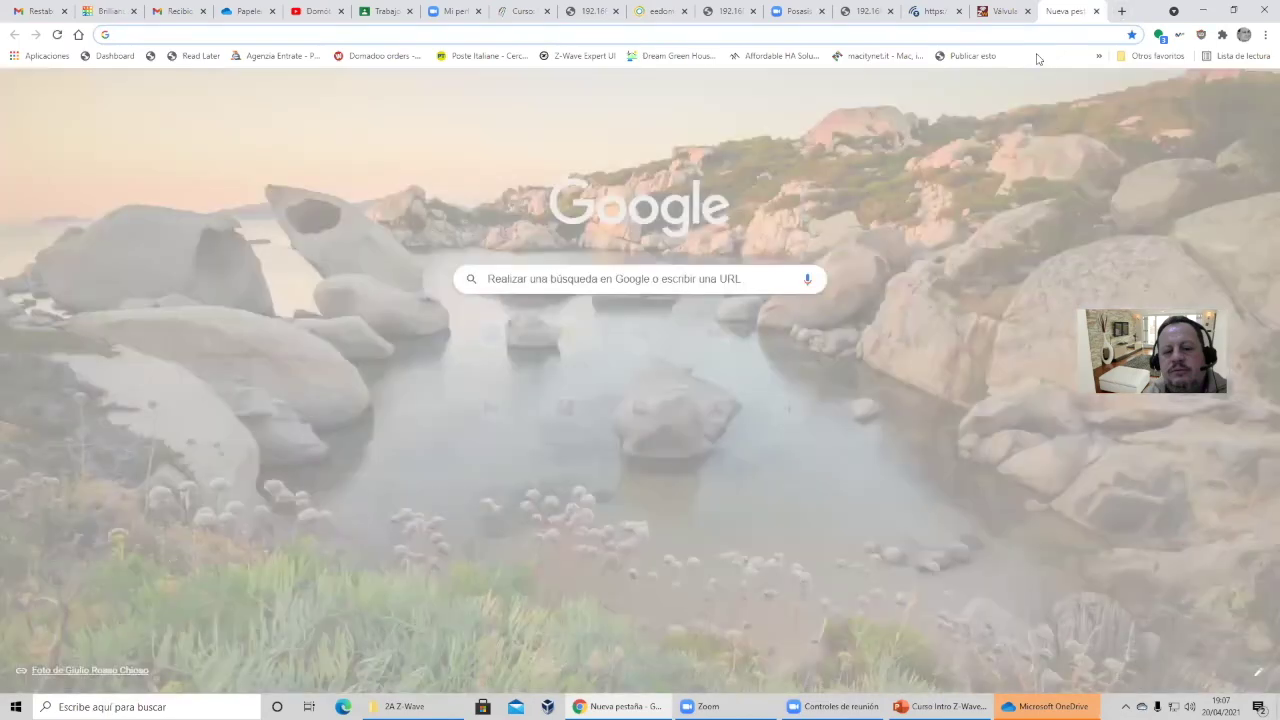
type("hom")
left_click(1037, 59)
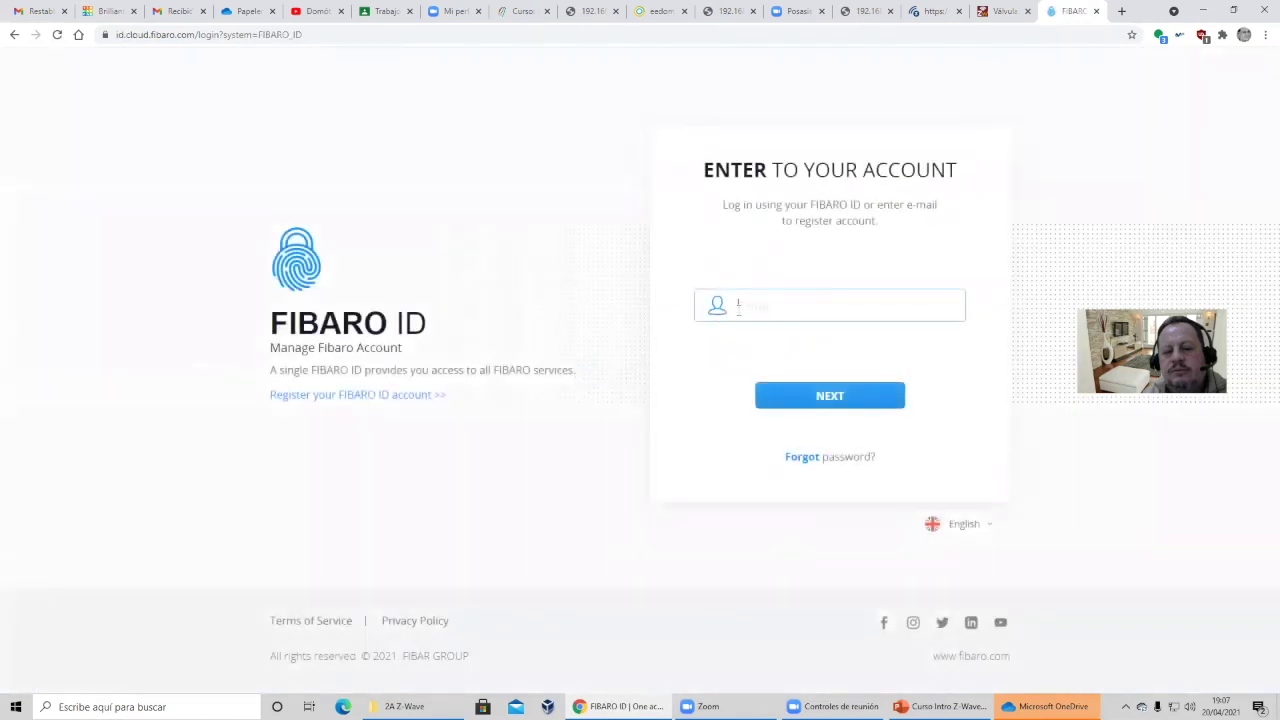
left_click(738, 309)
left_click(815, 340)
left_click(819, 396)
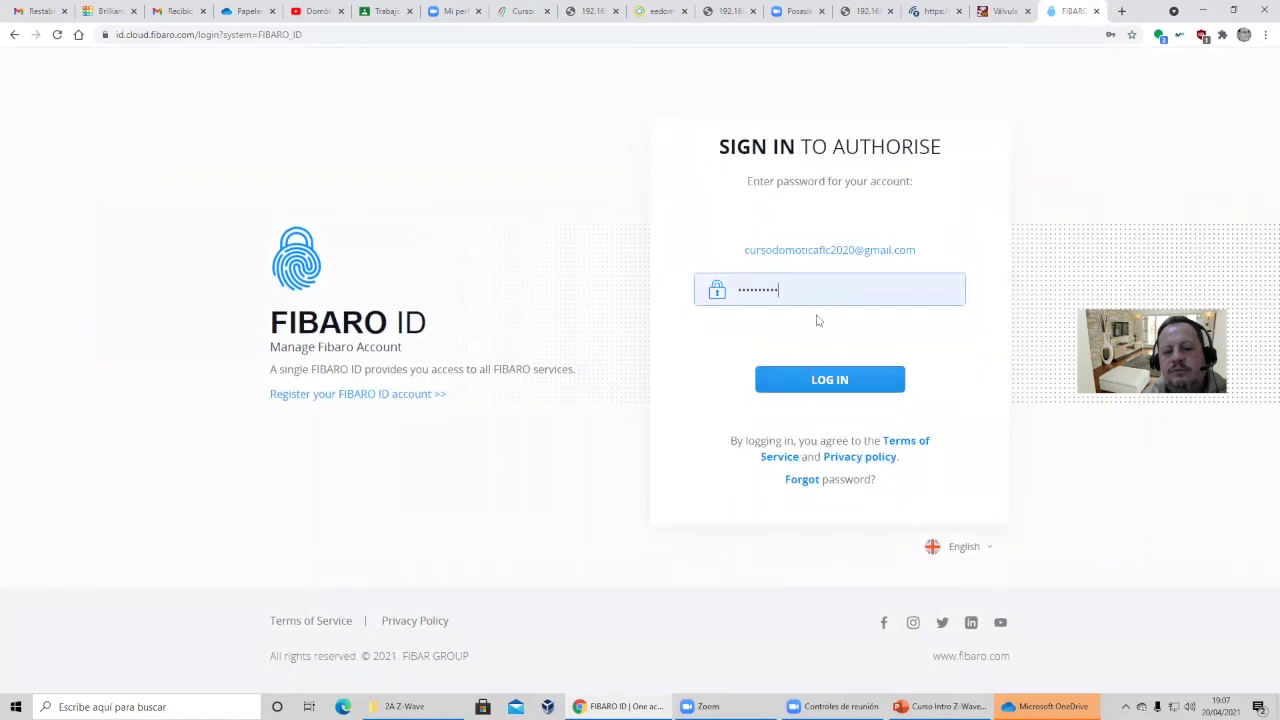
- Try to sign in to the FIBARO account by replacing the autofilled value with the account password
left_click(818, 290)
key("ctrl+a")
type("•••••••••••")
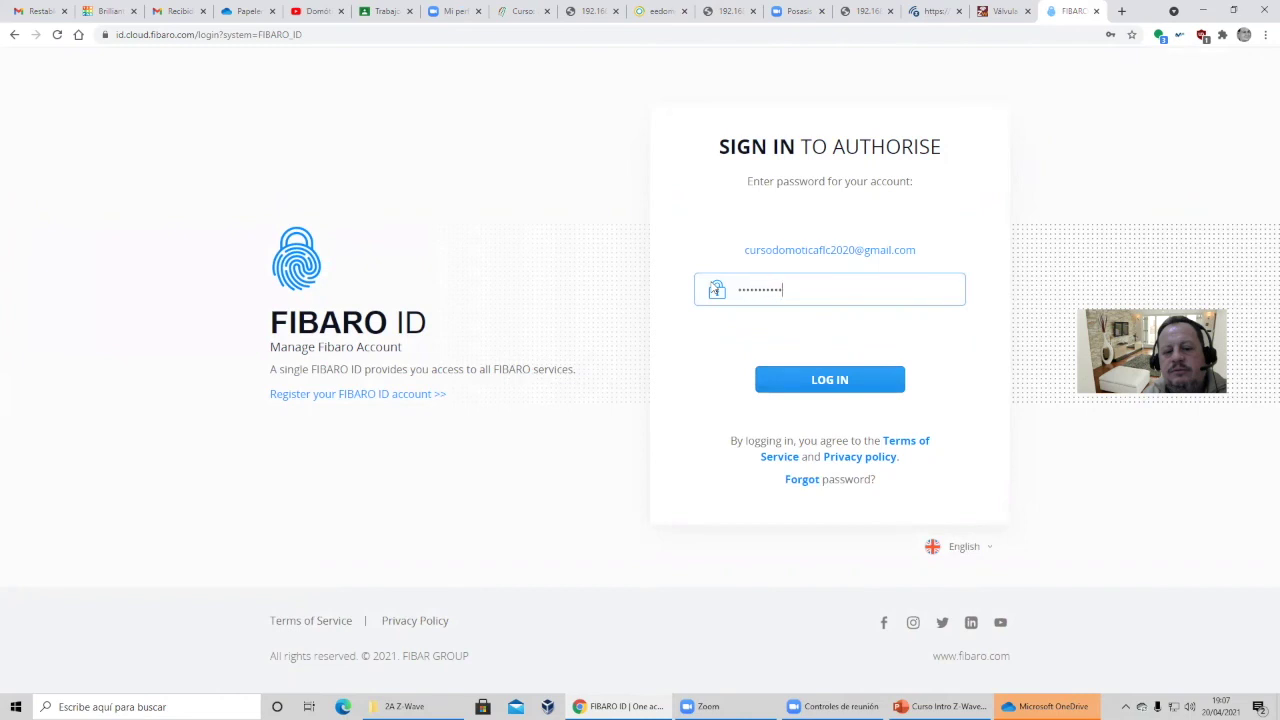
key("Return")
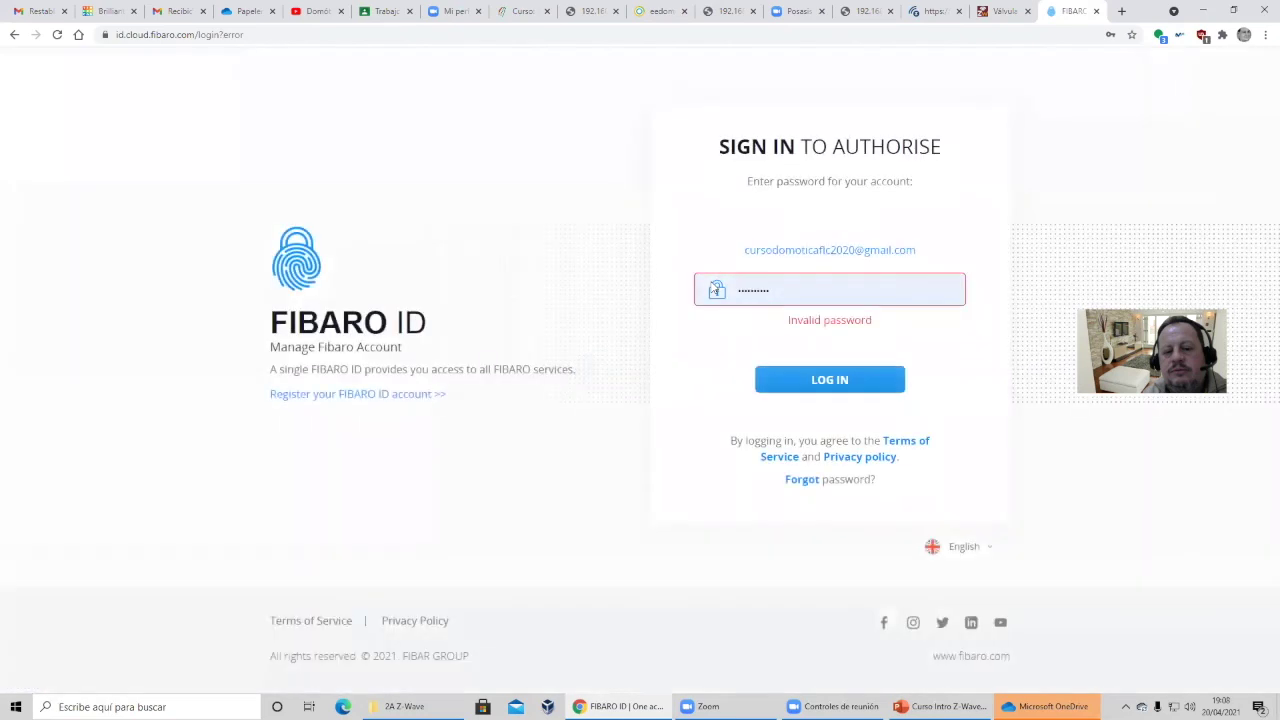
- Clear the password field, enter the account password again and log in to the FIBARO account
type("•••")
key("BackSpace")
key("BackSpace")
key("BackSpace")
key("BackSpace")
key("BackSpace")
key("BackSpace")
key("BackSpace")
key("BackSpace")
key("BackSpace")
key("BackSpace")
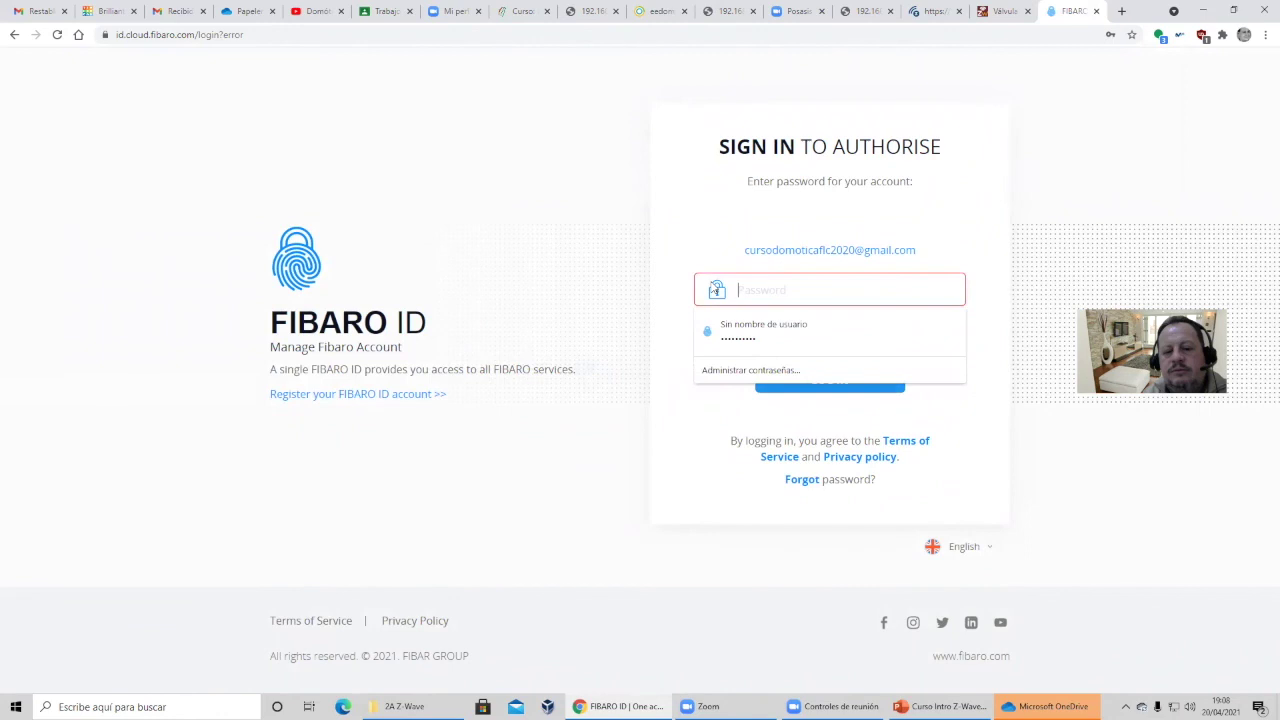
type("••••")
key("BackSpace")
key("BackSpace")
type("••••••••••••")
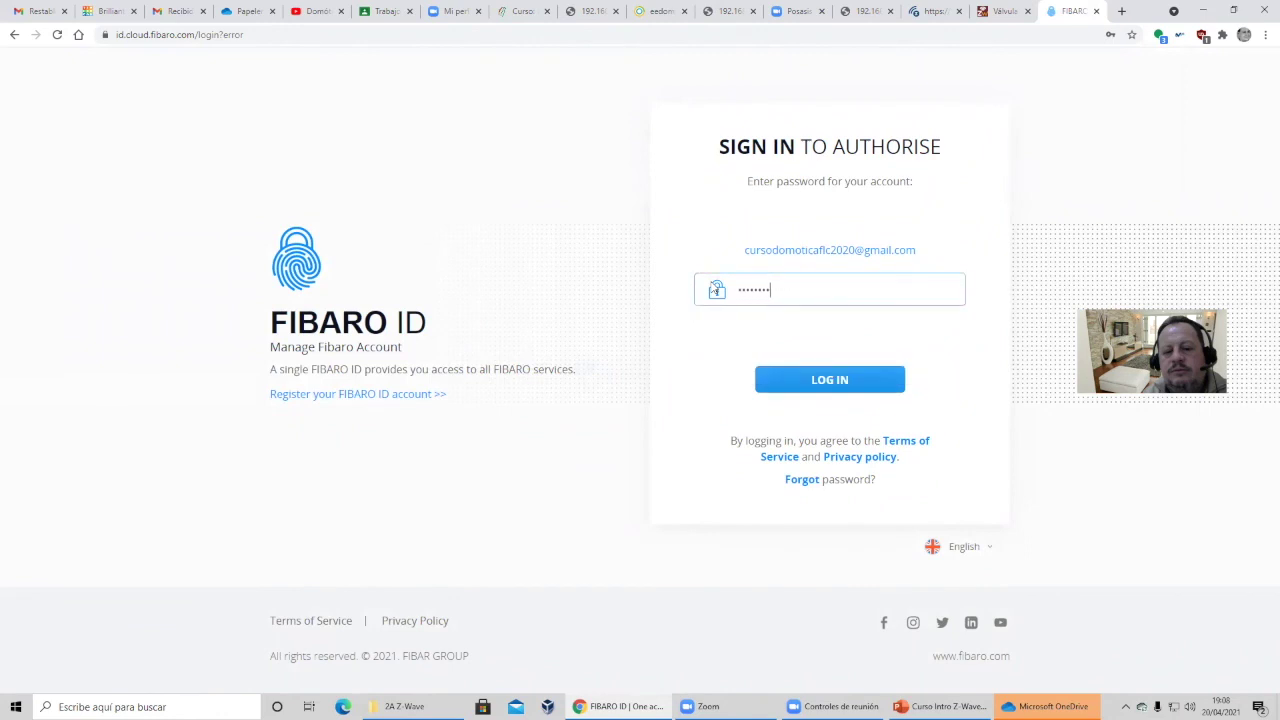
type("•")
key("Return")
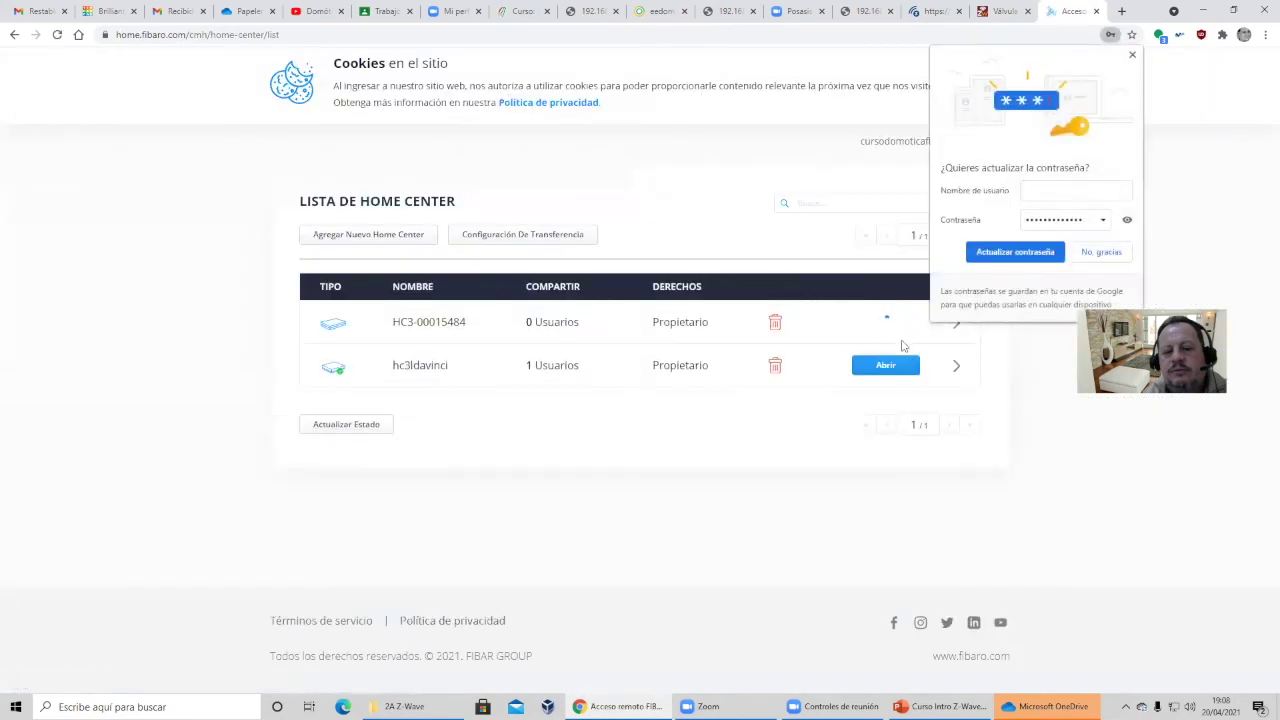
- Open the hc3ldavinci Home Center, dismiss the browser's password update offer and look over its dashboard
left_click(886, 365)
left_click(1132, 55)
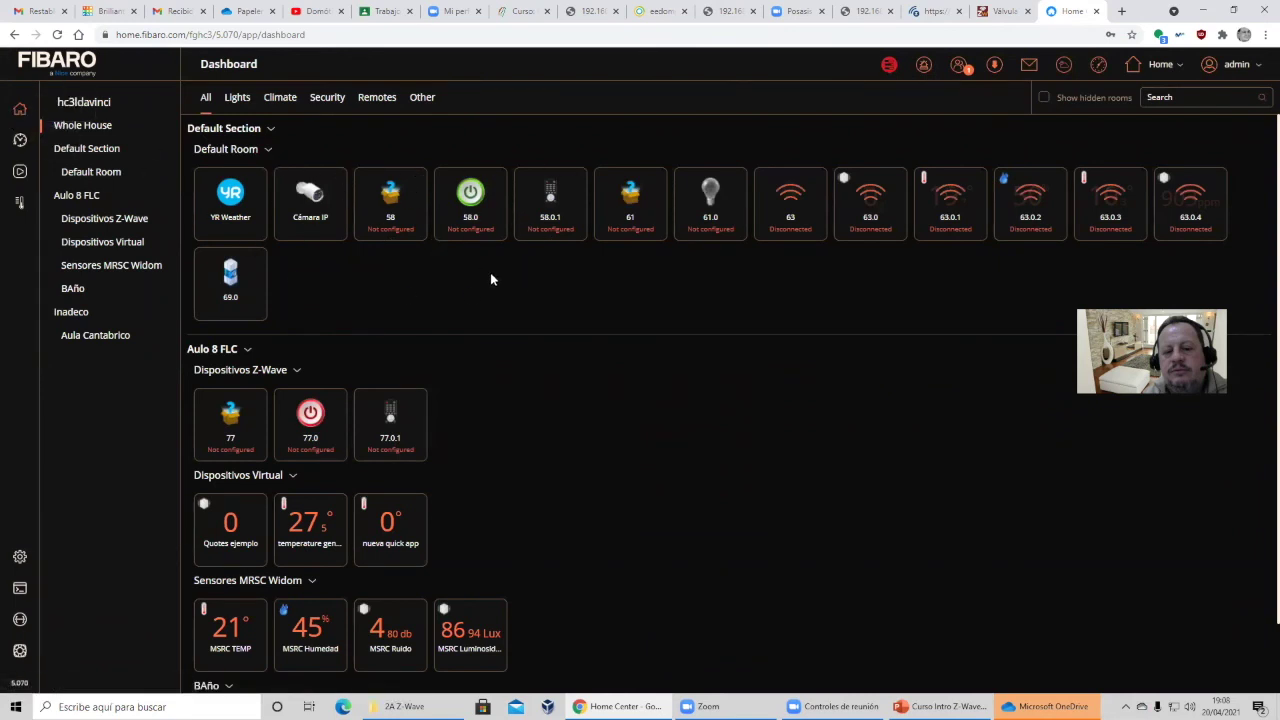
scroll(495, 280, "down", 1)
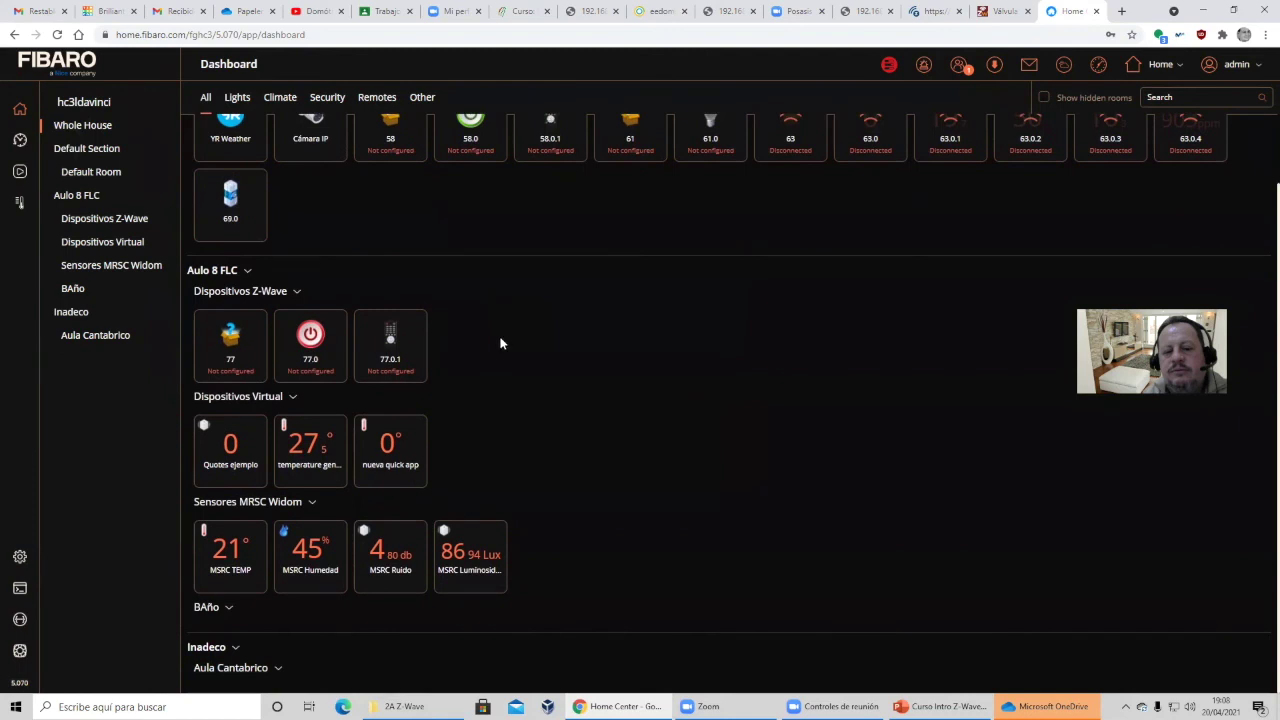
scroll(500, 343, "up", 1)
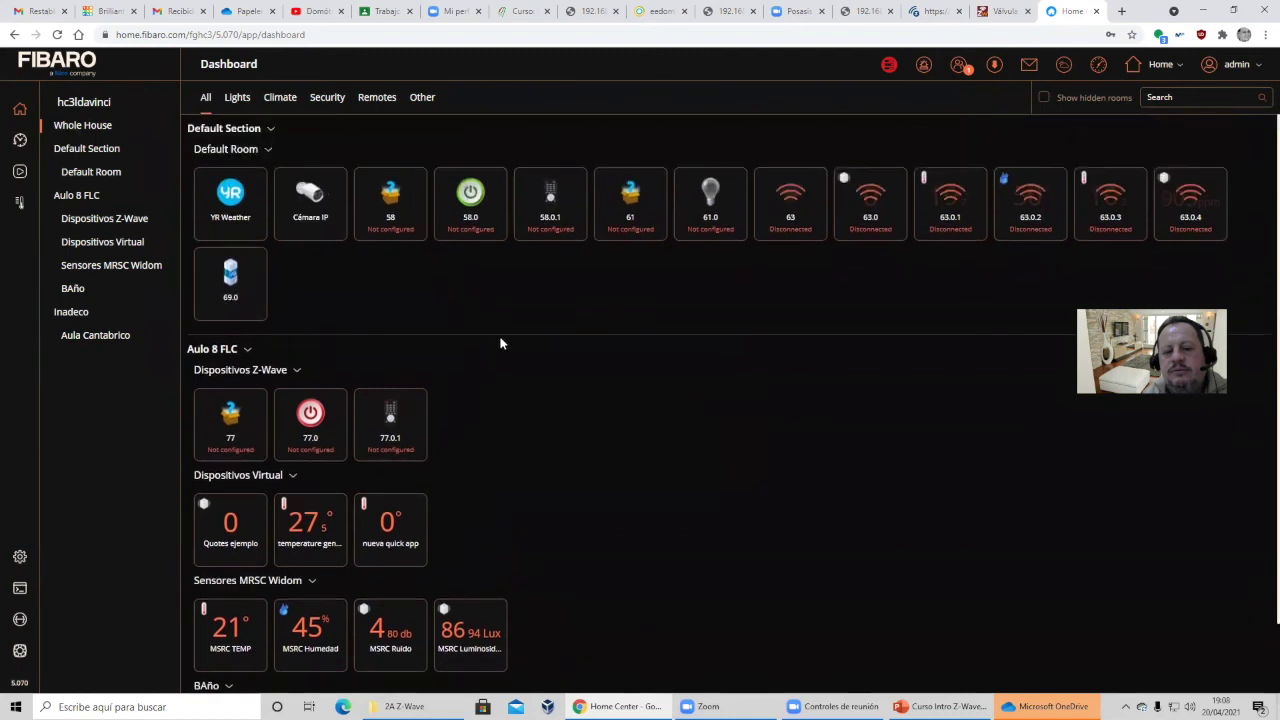
- Start the removal of a Z-Wave device from the Devices settings of the Home Center
left_click(20, 560)
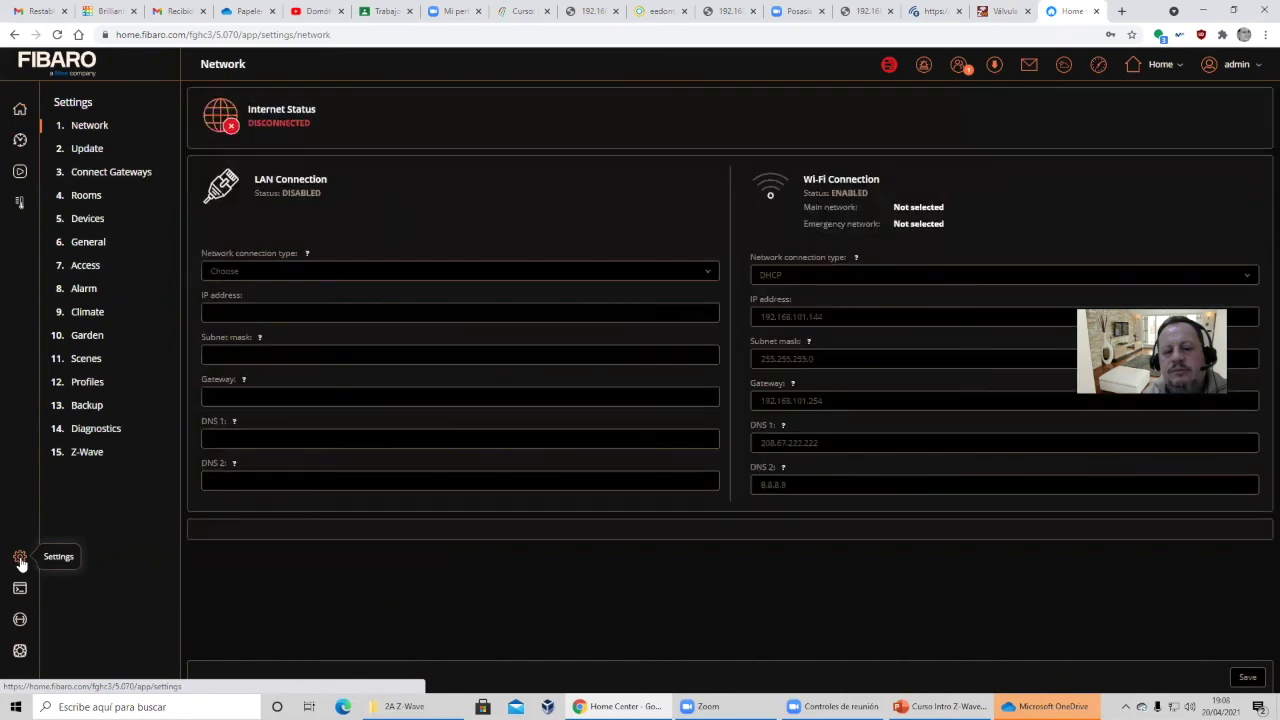
left_click(88, 222)
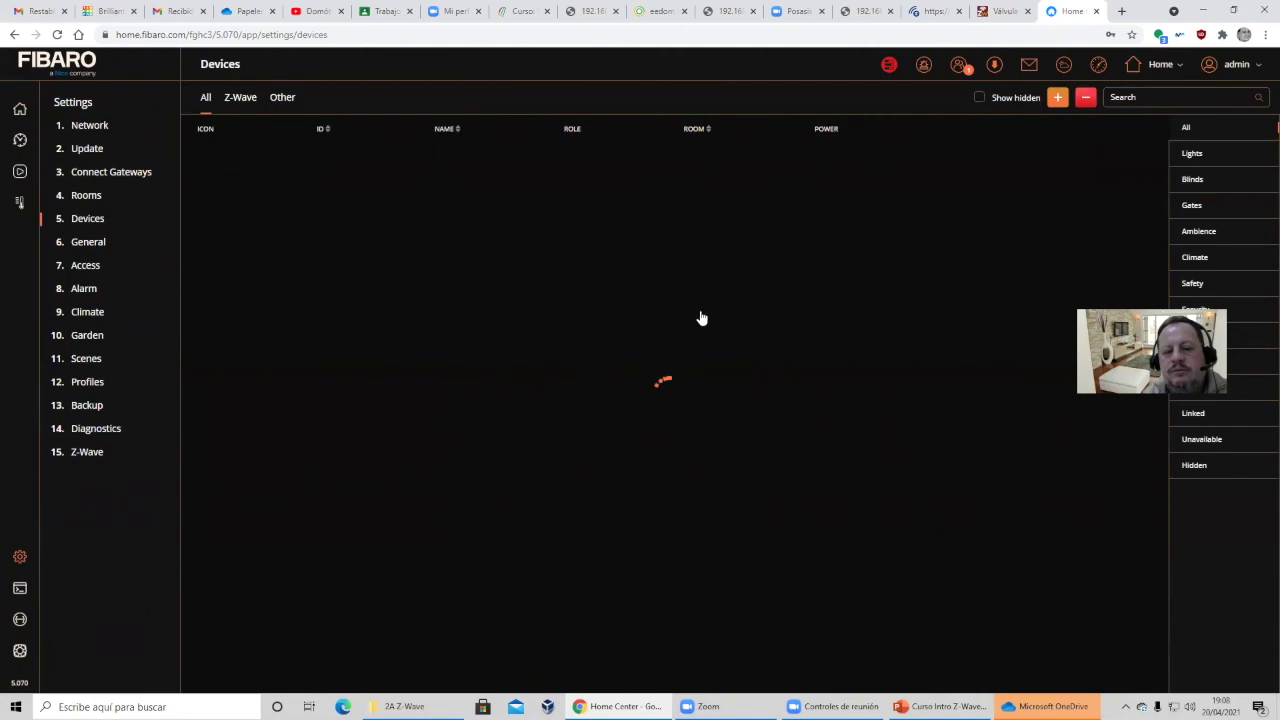
left_click(1058, 99)
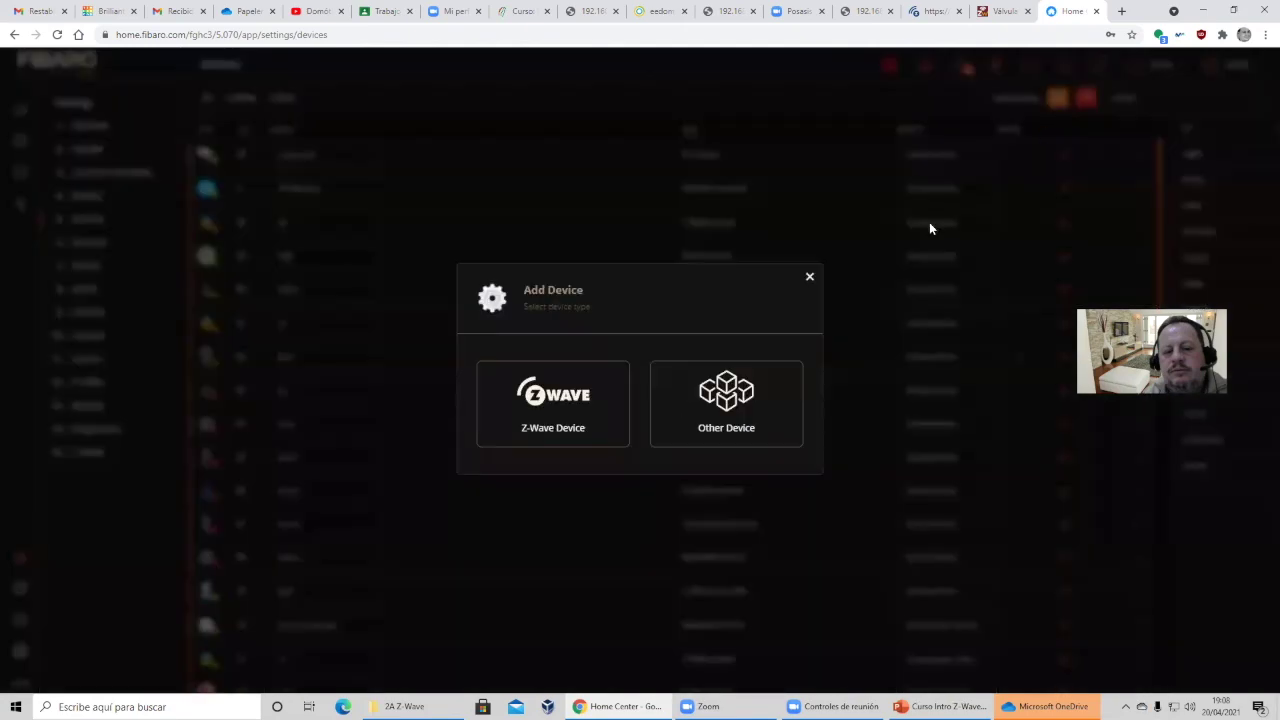
left_click(810, 277)
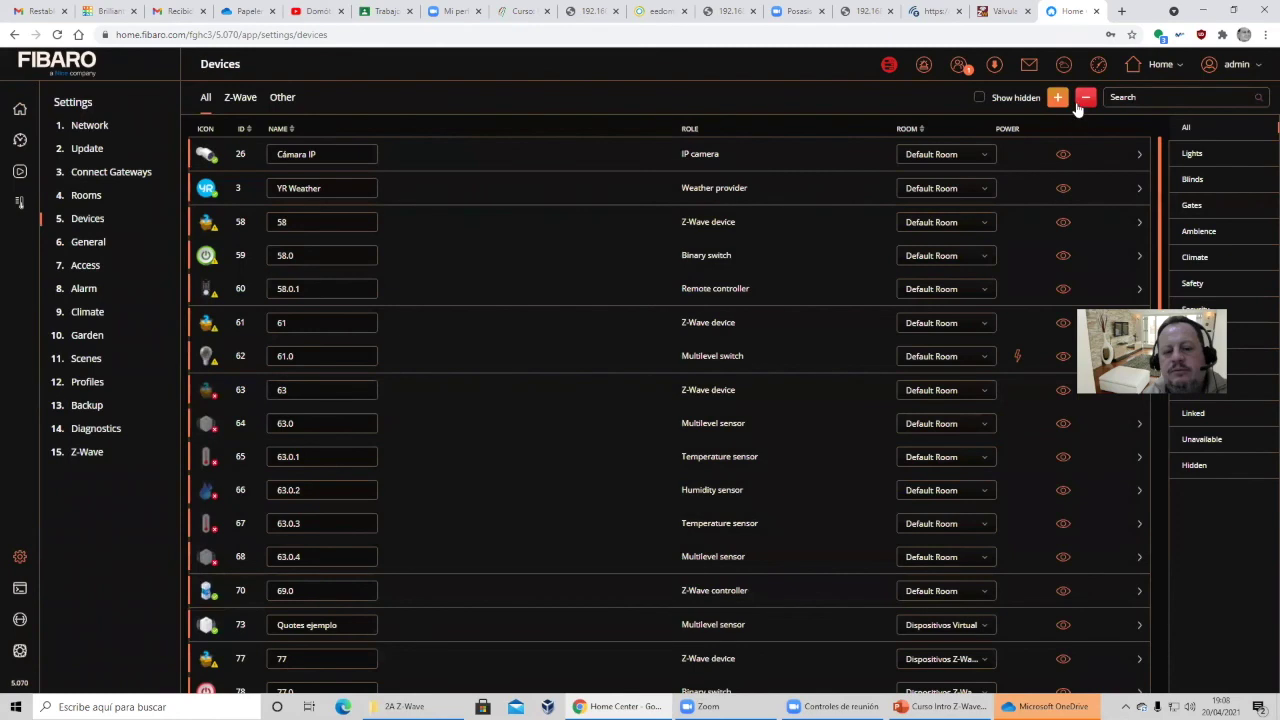
left_click(1082, 101)
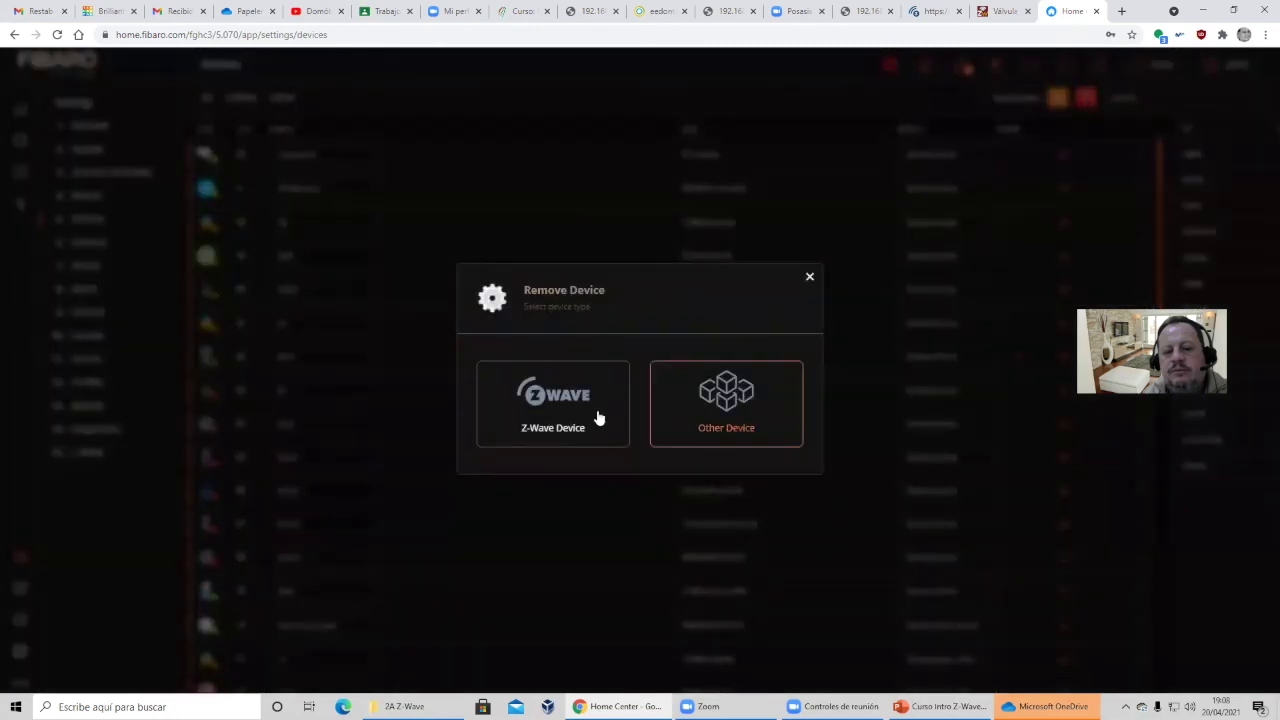
left_click(563, 410)
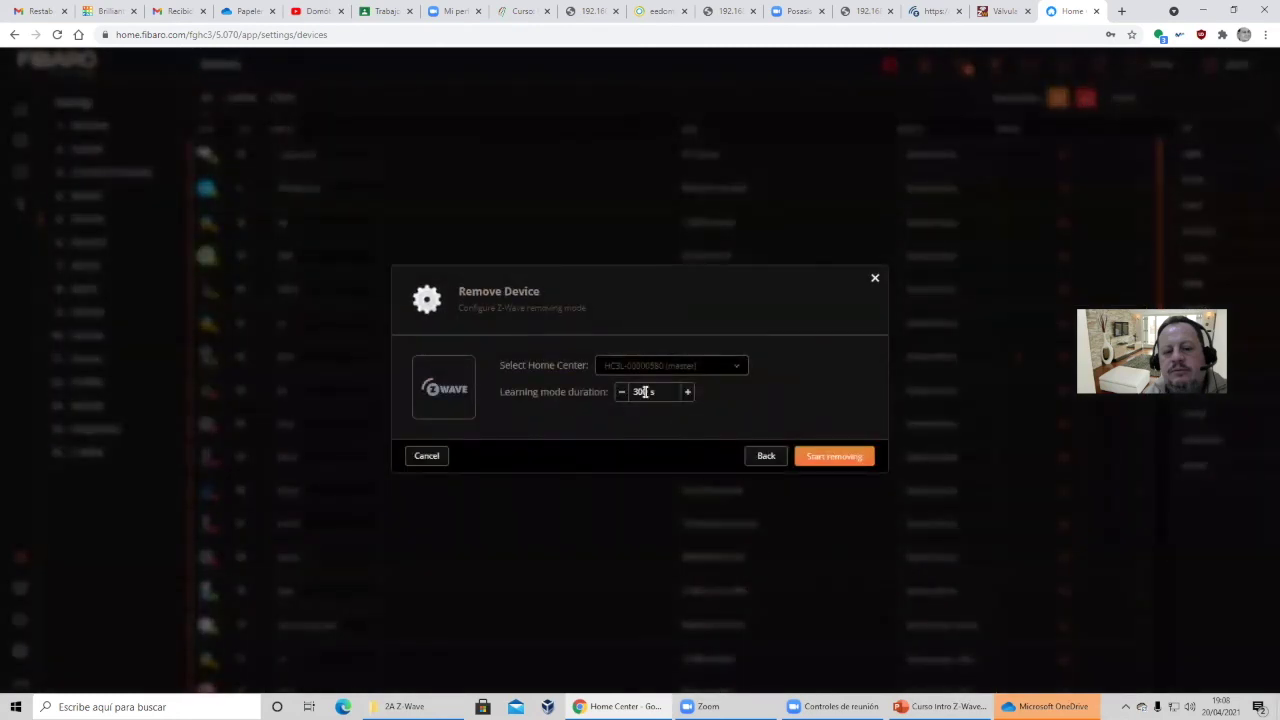
left_click(828, 458)
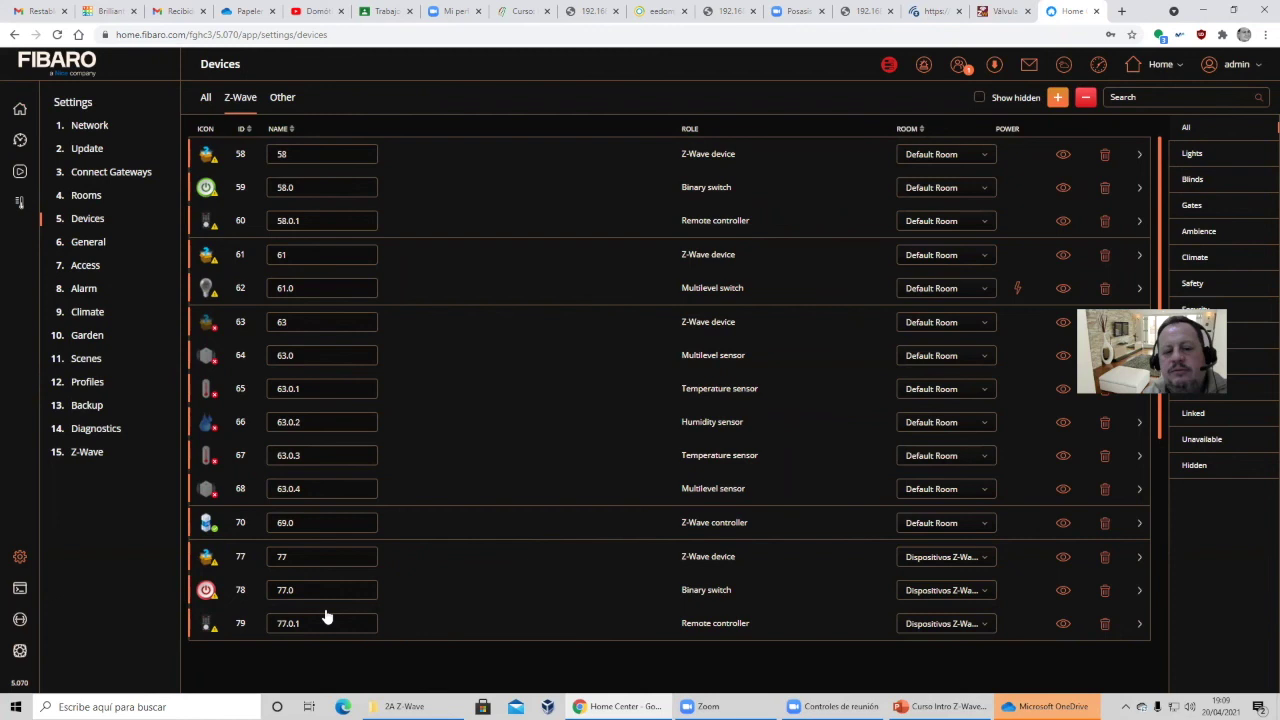
- Add a Z-Wave device located far from Home Center, raising the learning mode duration by two increments
left_click(1057, 97)
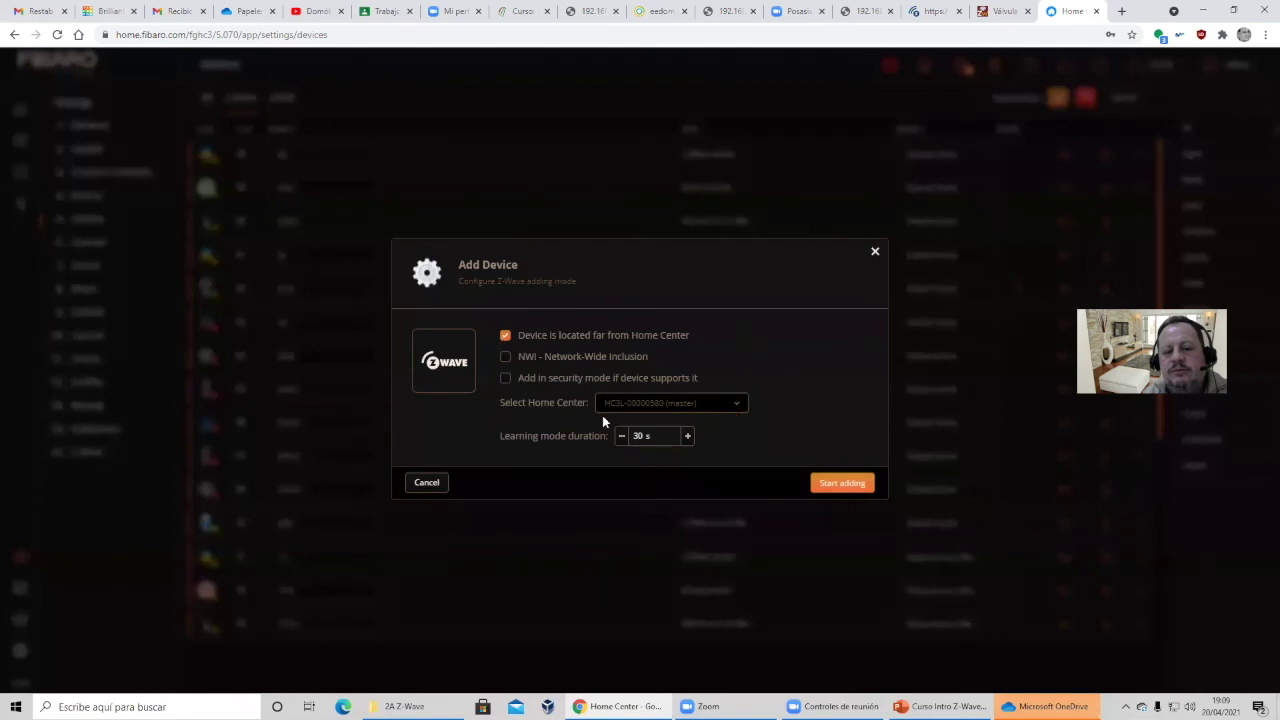
left_click(688, 438)
left_click(688, 440)
left_click(840, 483)
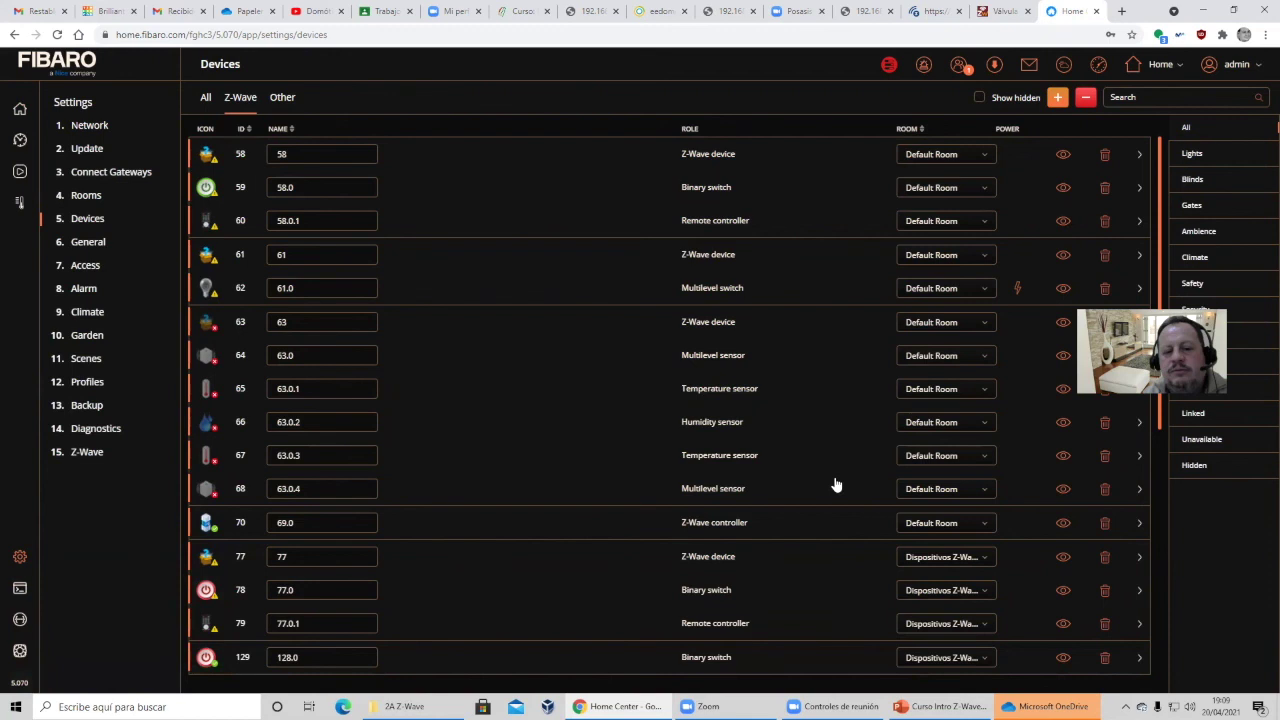
- Assign the newly added binary switch 128.0 to the Aula Cantabrico room
scroll(628, 483, "down", 2)
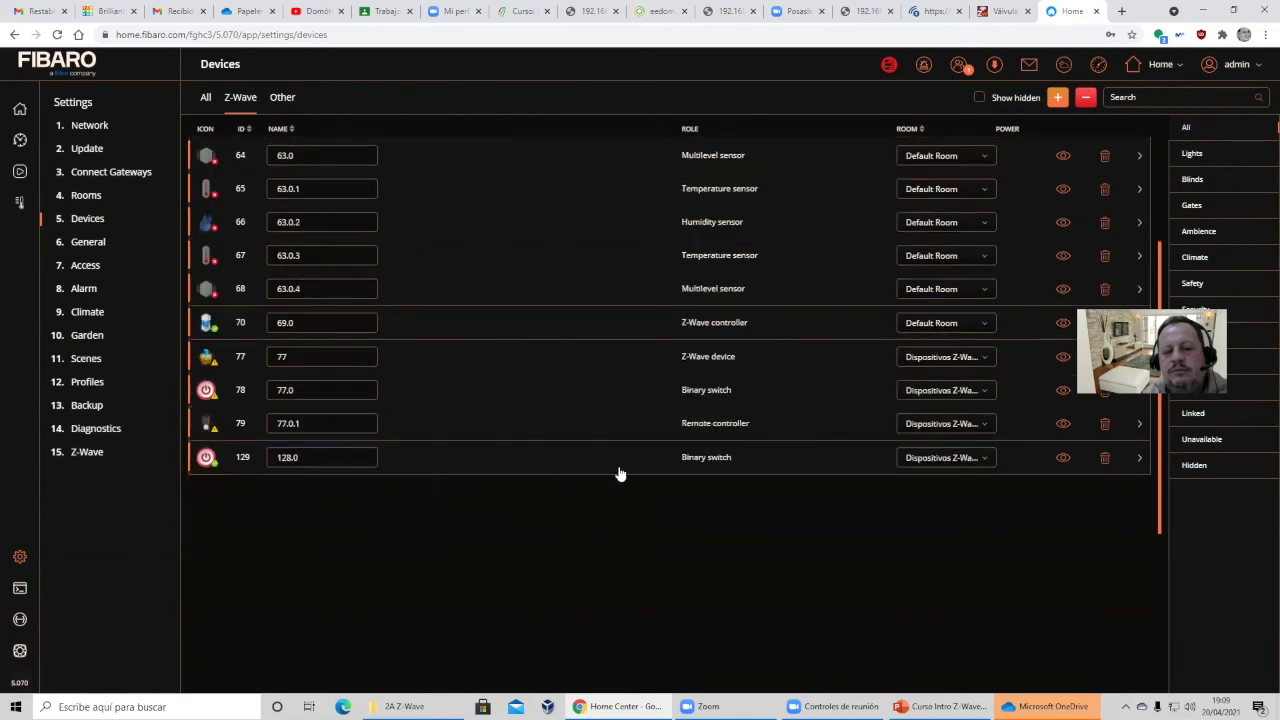
left_click(943, 457)
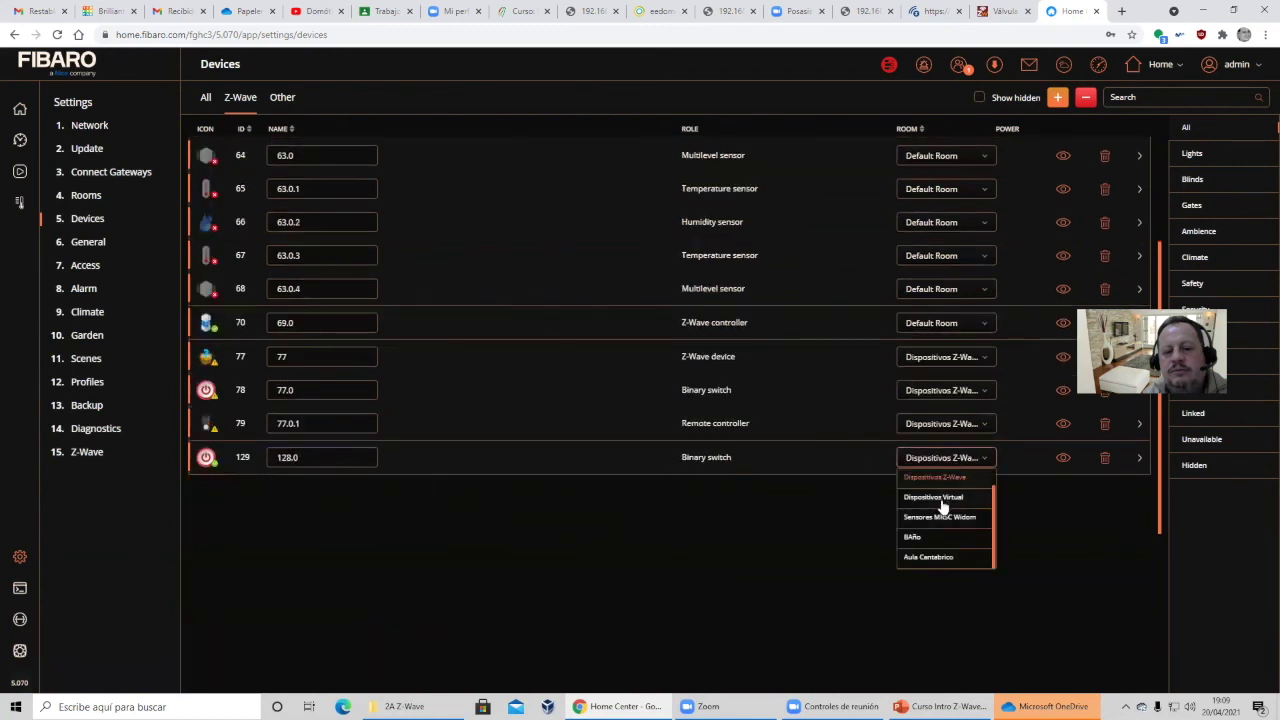
left_click(930, 557)
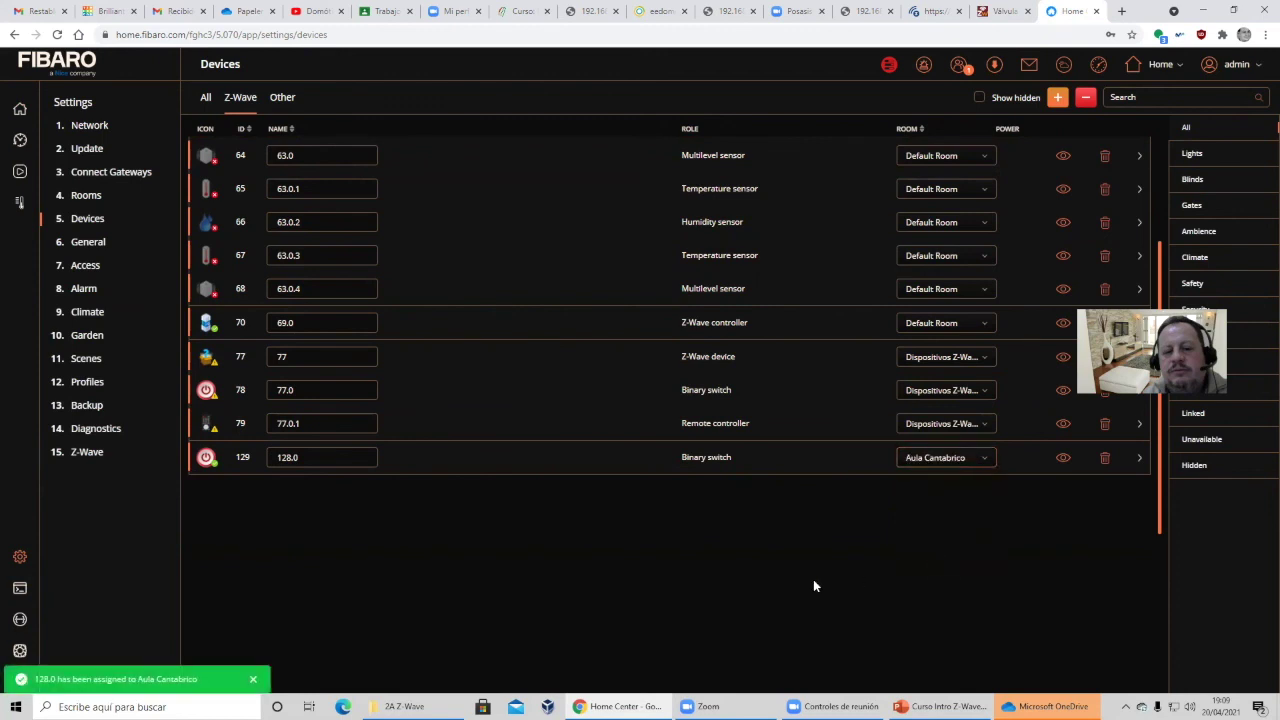
- Display the Aula Cantabrico room on the dashboard and test the binary switch 128.0 by toggling it
left_click(20, 110)
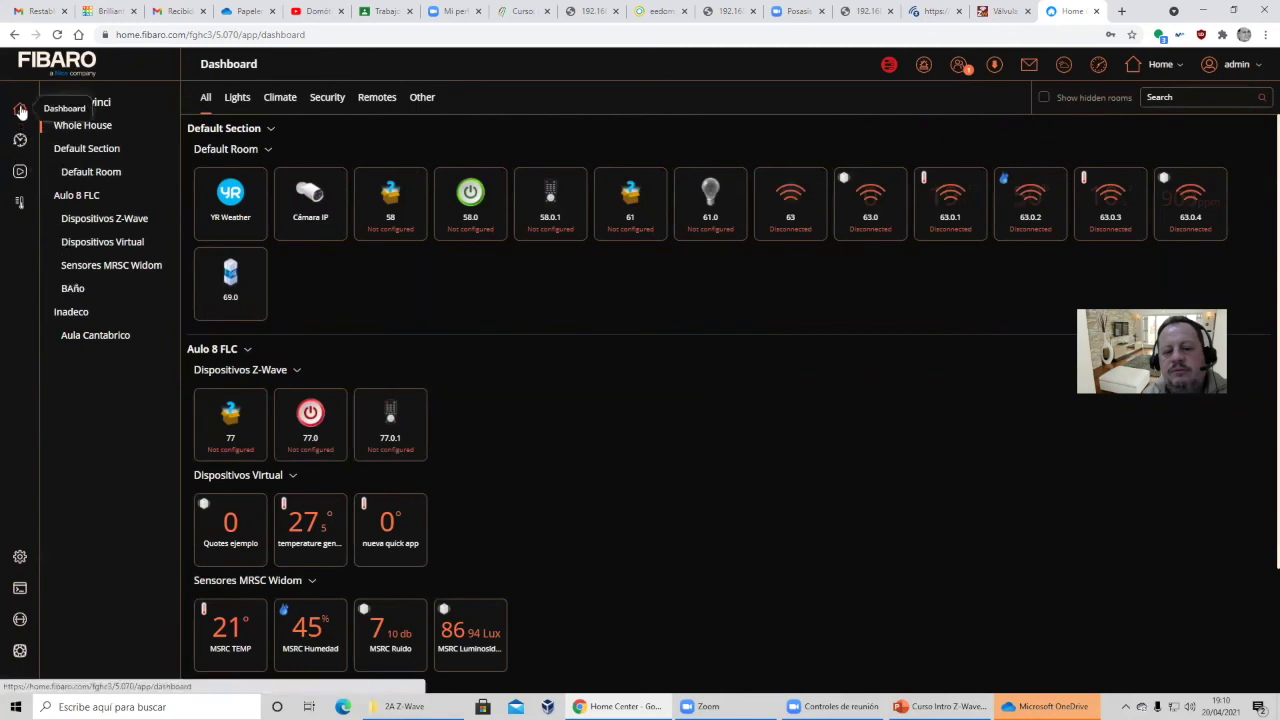
left_click(115, 335)
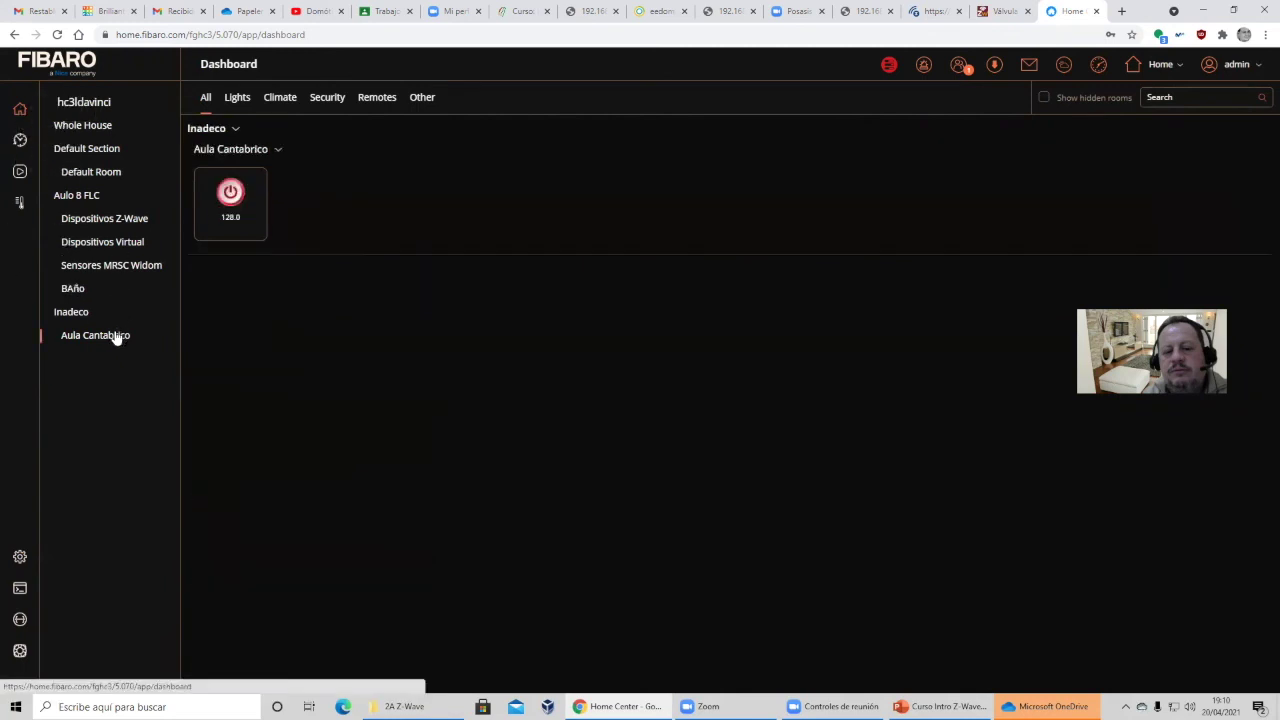
left_click(231, 204)
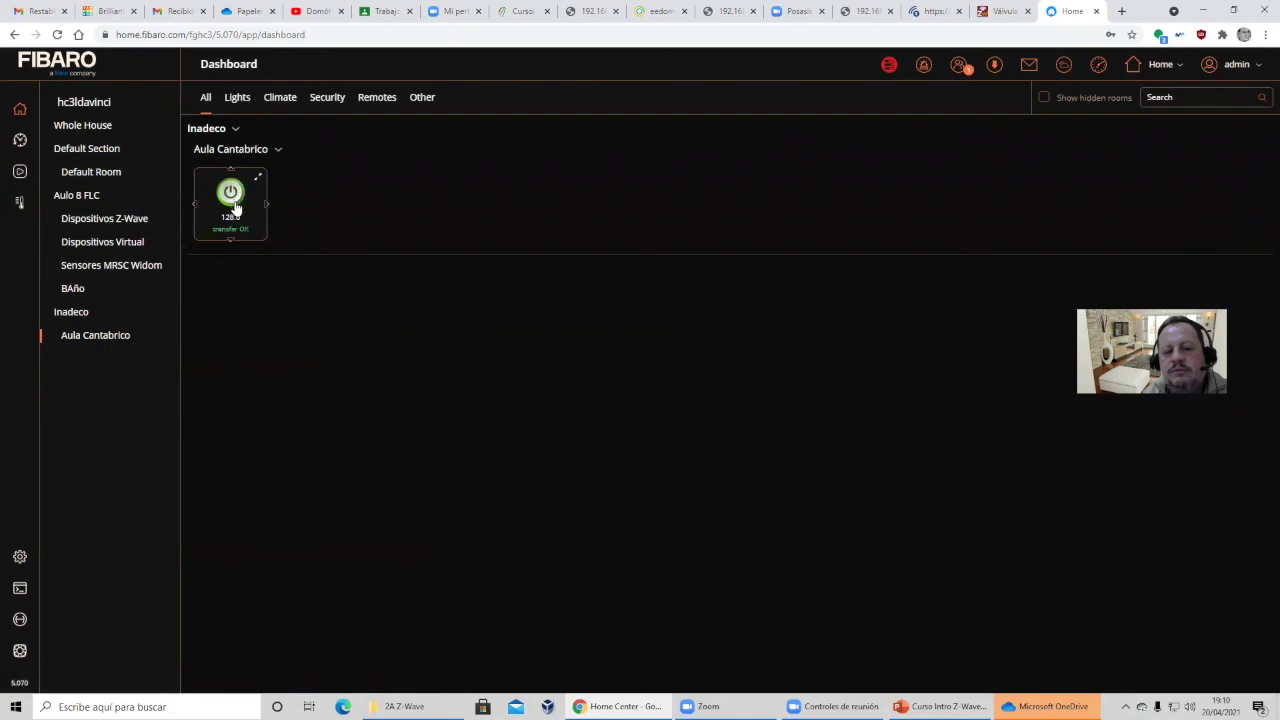
left_click(229, 194)
- Open the settings of device 128.0, change its icon to the coffee cup and save
left_click(256, 180)
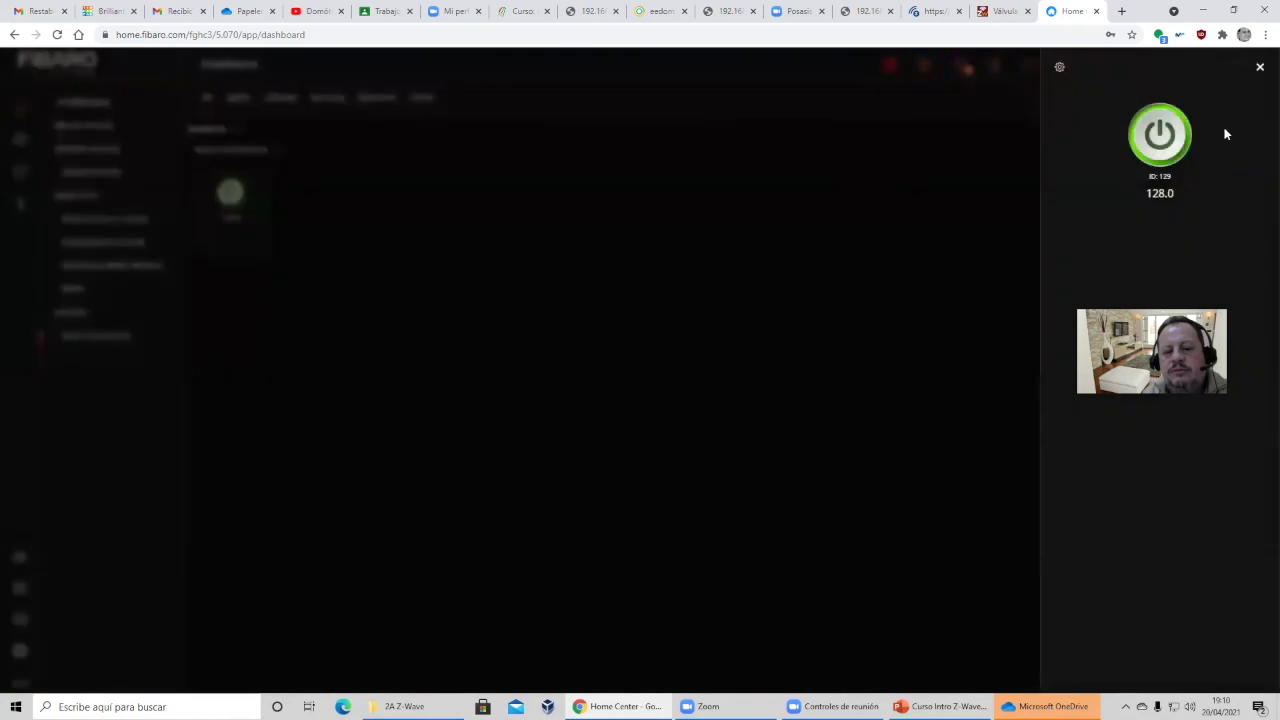
left_click(1060, 68)
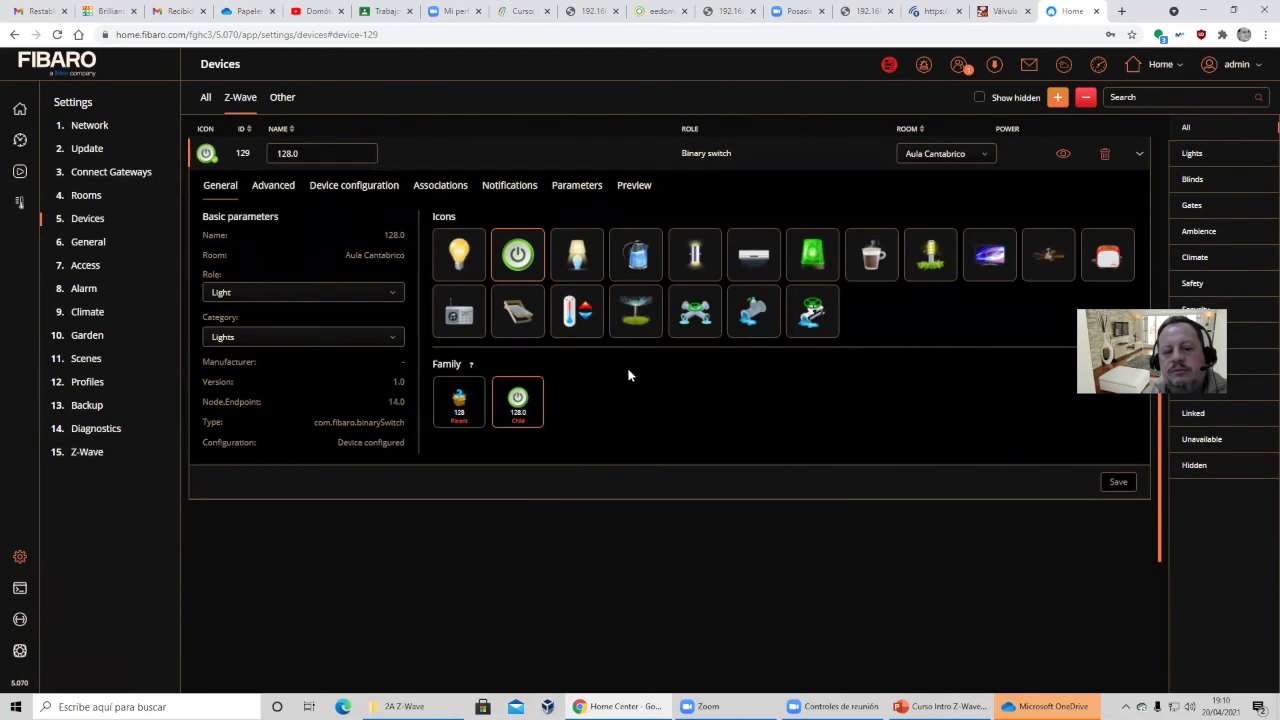
left_click(928, 262)
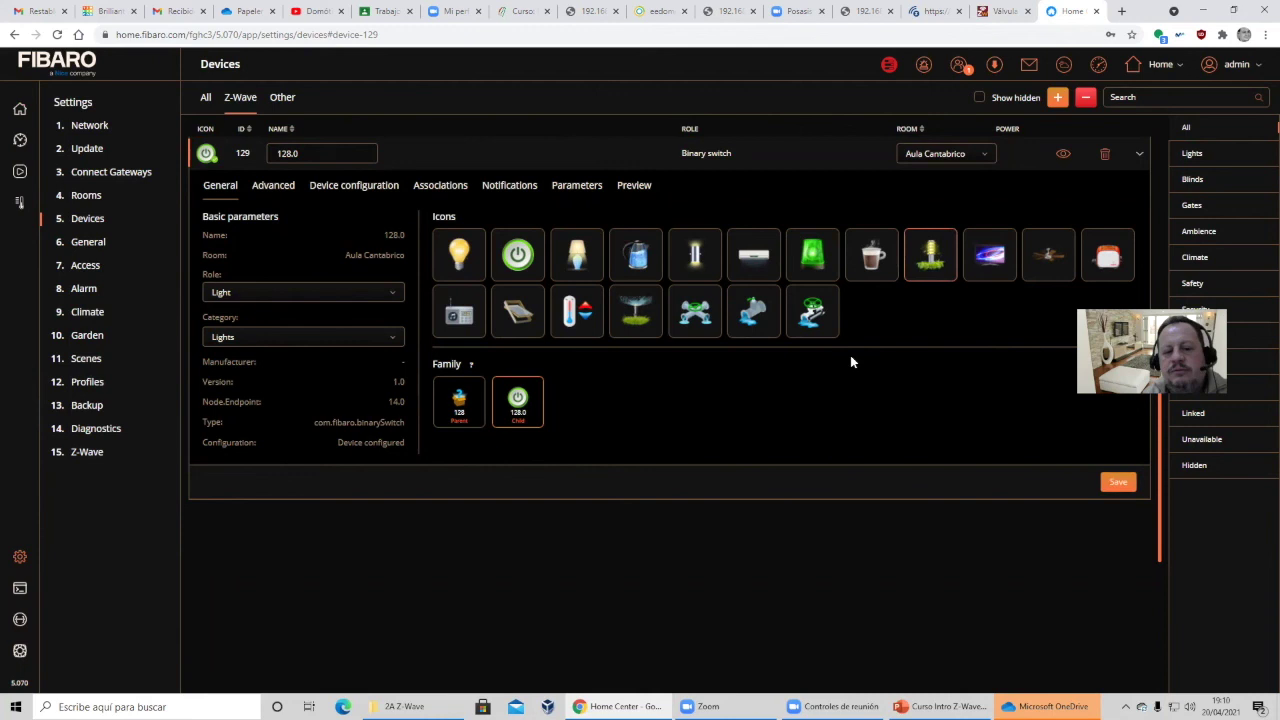
left_click(866, 268)
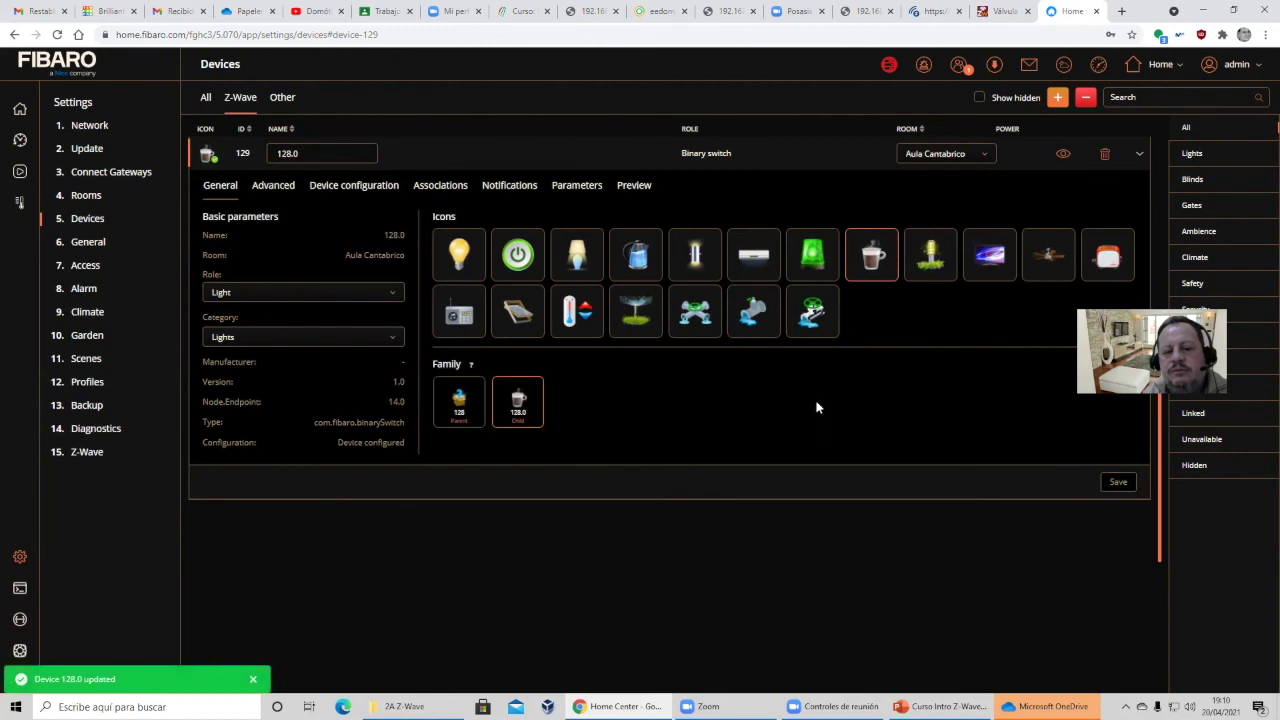
- Return to the Aula Cantabrico room on the dashboard and switch the coffee cup device off and on again
left_click(18, 109)
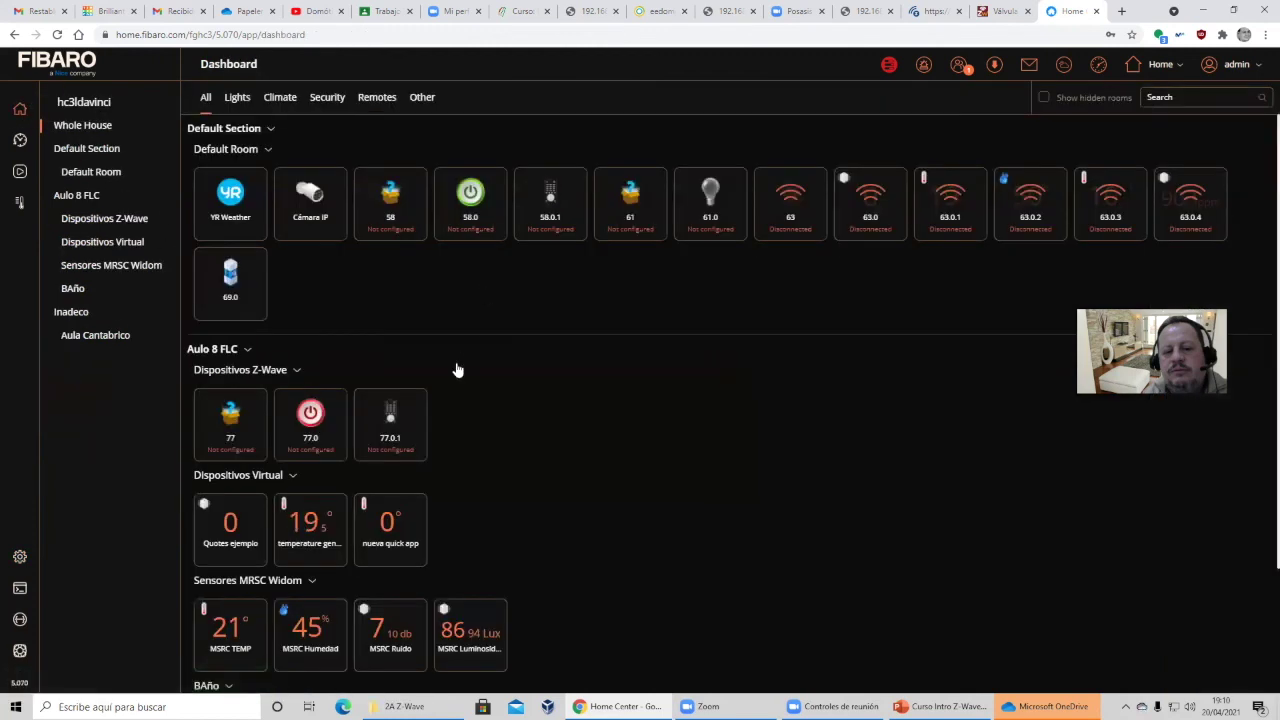
left_click(95, 335)
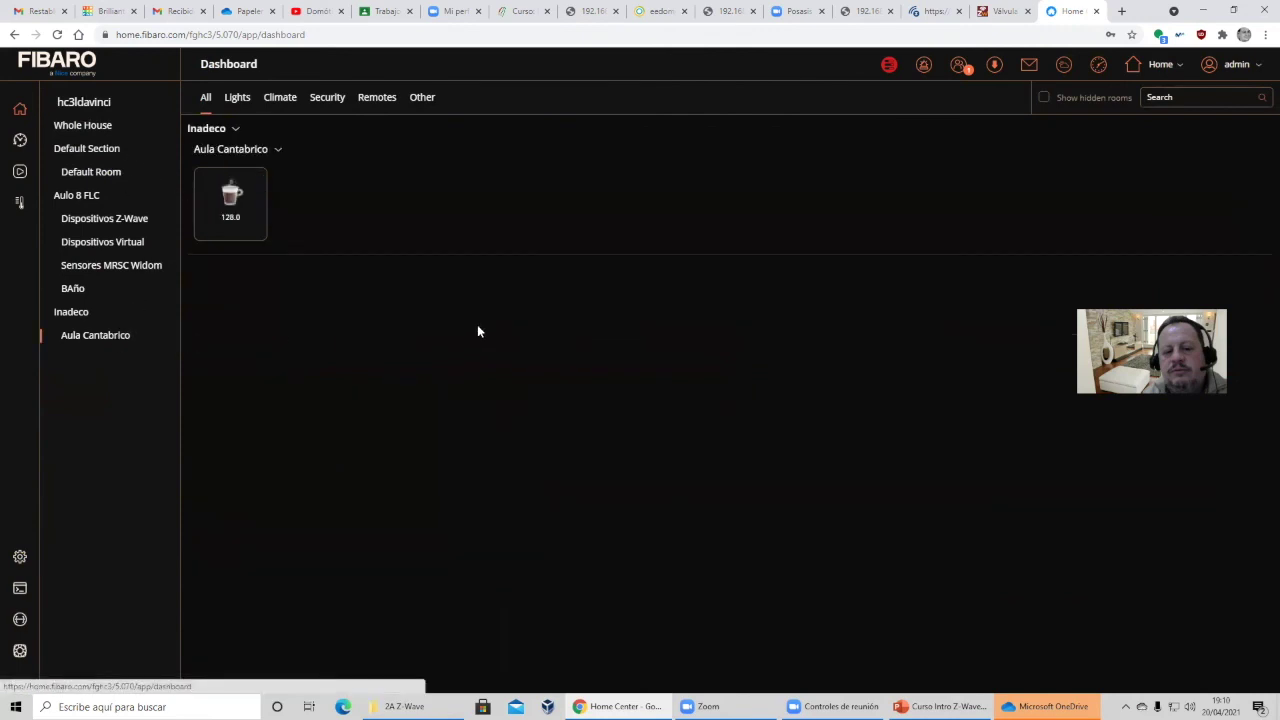
left_click(258, 227)
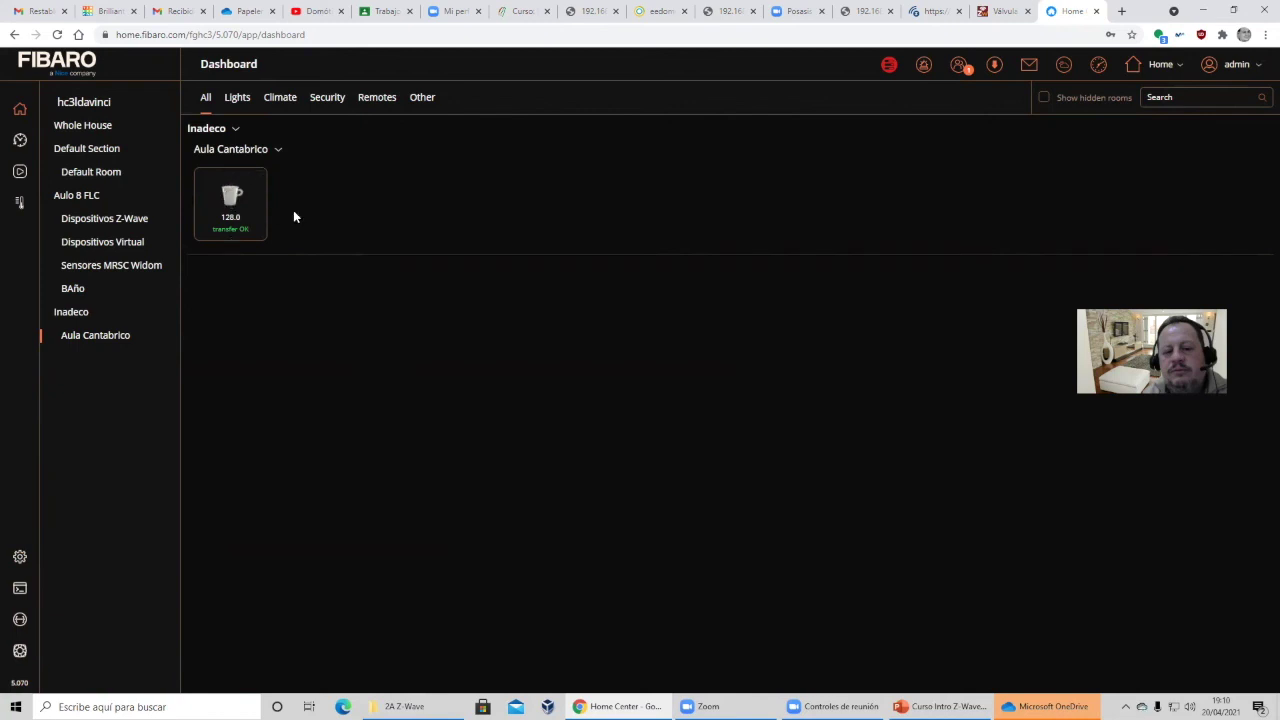
left_click(233, 207)
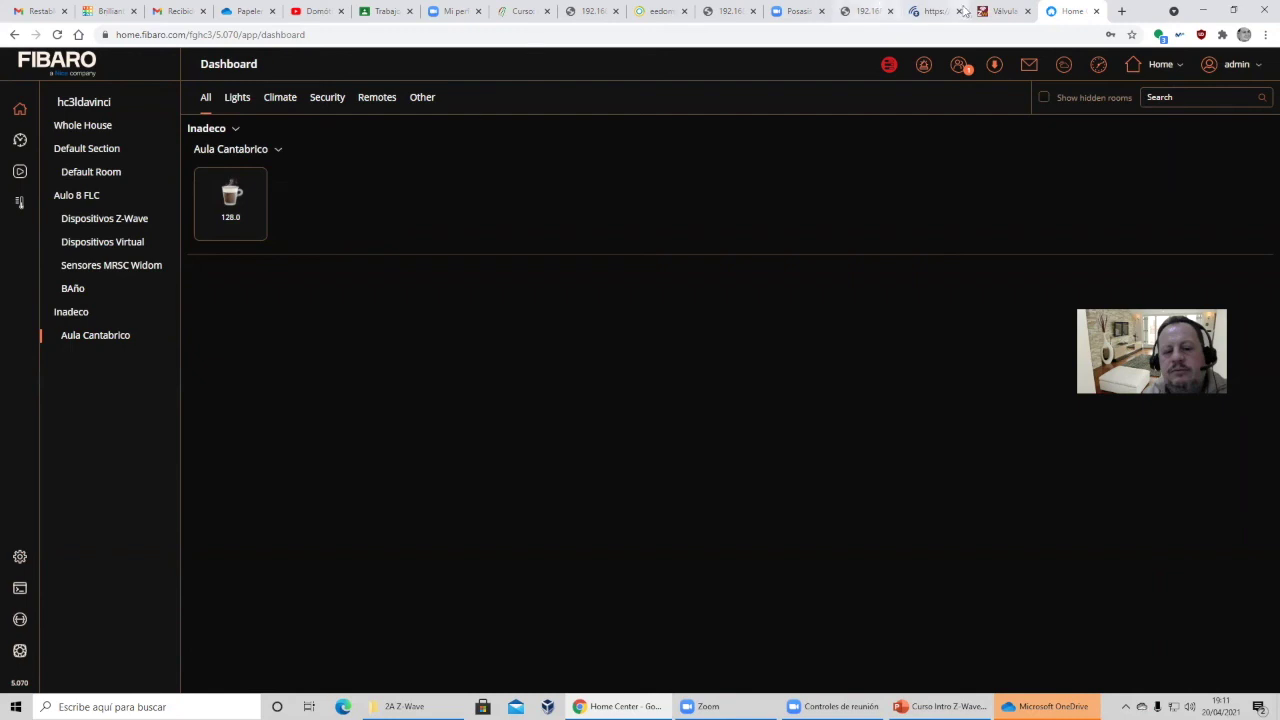
left_click(660, 11)
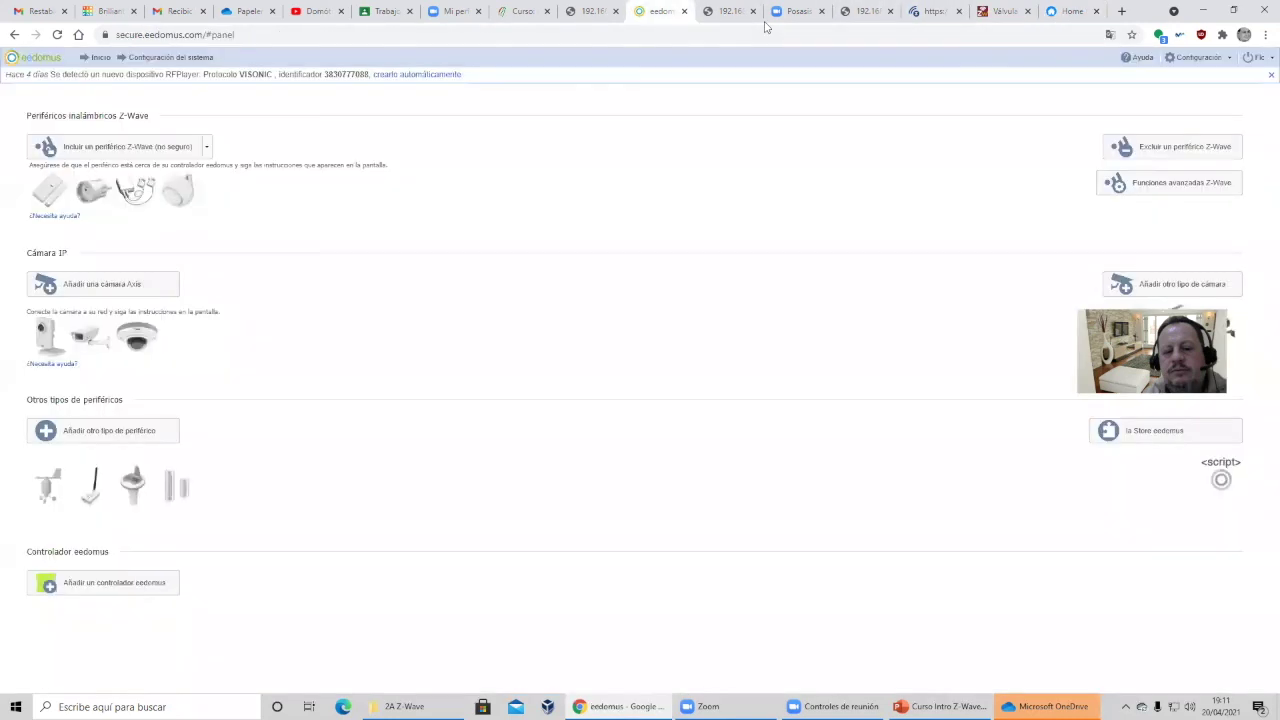
left_click(1068, 11)
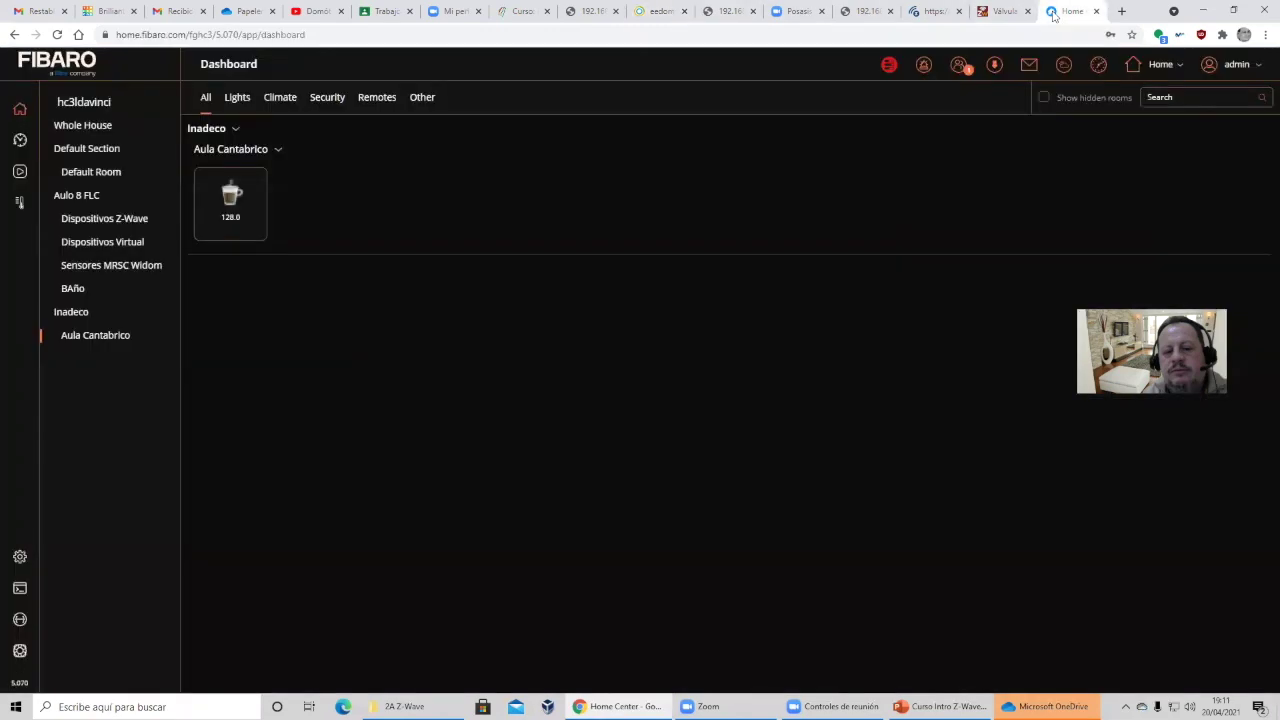